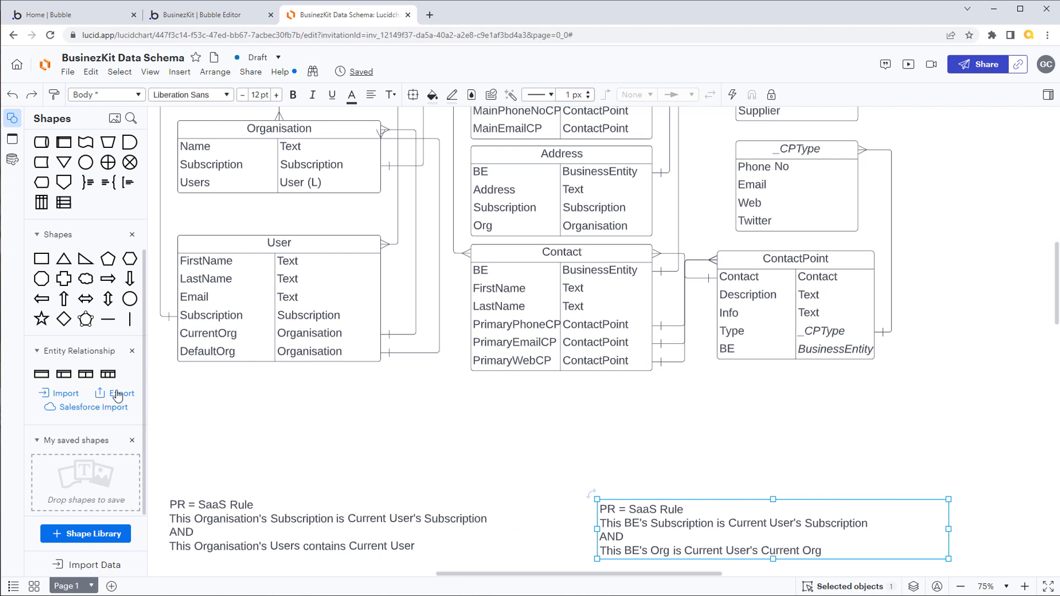
Step: Add a two-column Field/Type entity below the Contact table, widen it to match Contact, and title it |BusinessEntity
left_click_drag(85, 374, 516, 428)
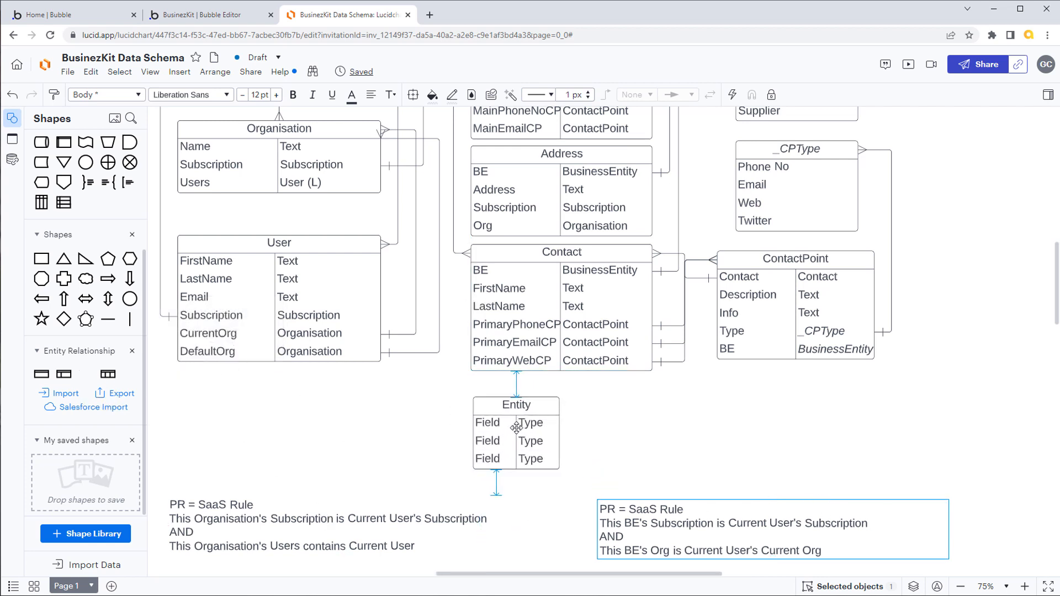
left_click_drag(558, 396, 653, 397)
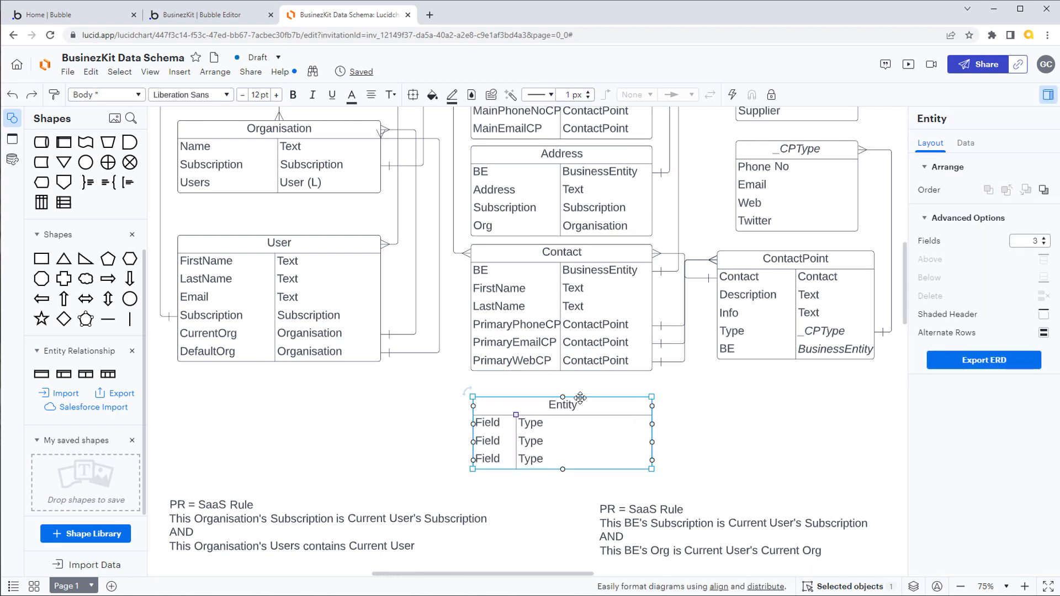
double_click(562, 405)
key("BackSpace")
type("BusinessEntity")
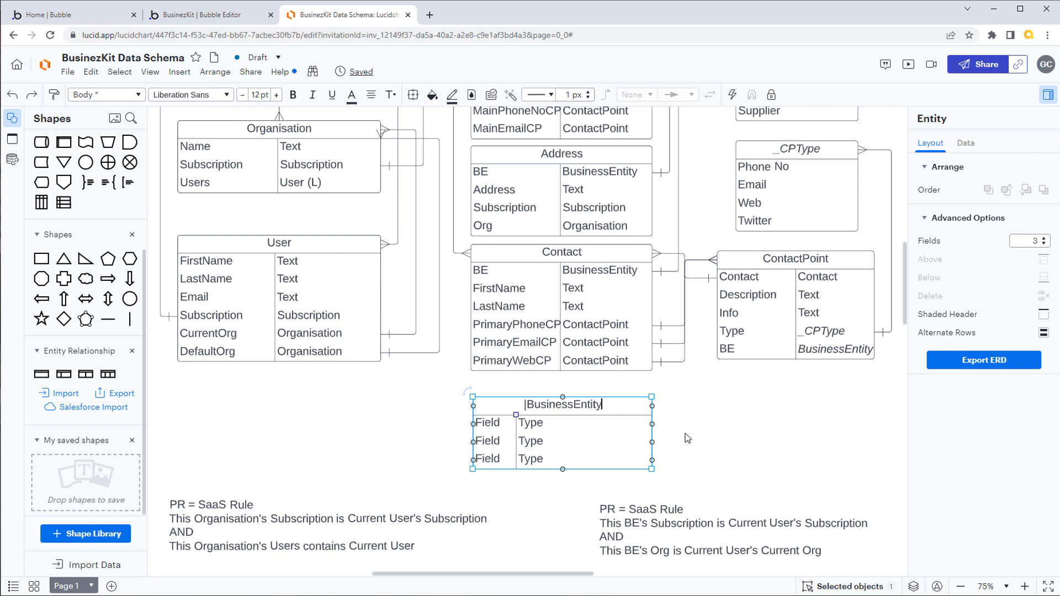
Step: Define the first field of the |BusinessEntity table as BE with type BusinessEntity
double_click(493, 427)
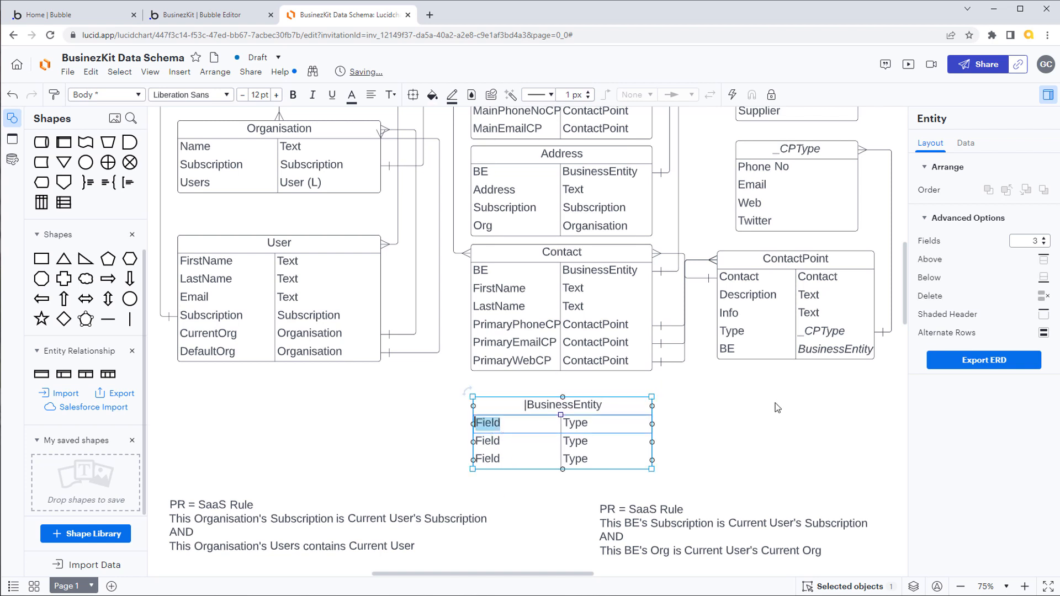
type("BE")
key("Tab")
type("Business")
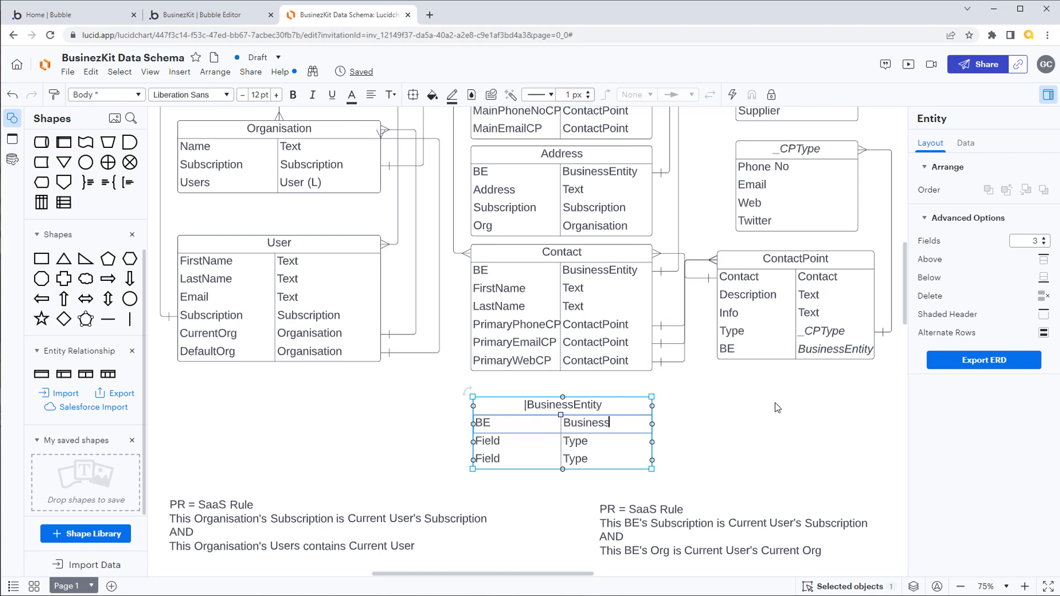
type("Entity")
Step: Connect the BE row of |BusinessEntity to the top of the BusinessEntity table and route the line clear of neighbouring connectors
left_click_drag(653, 424, 568, 166)
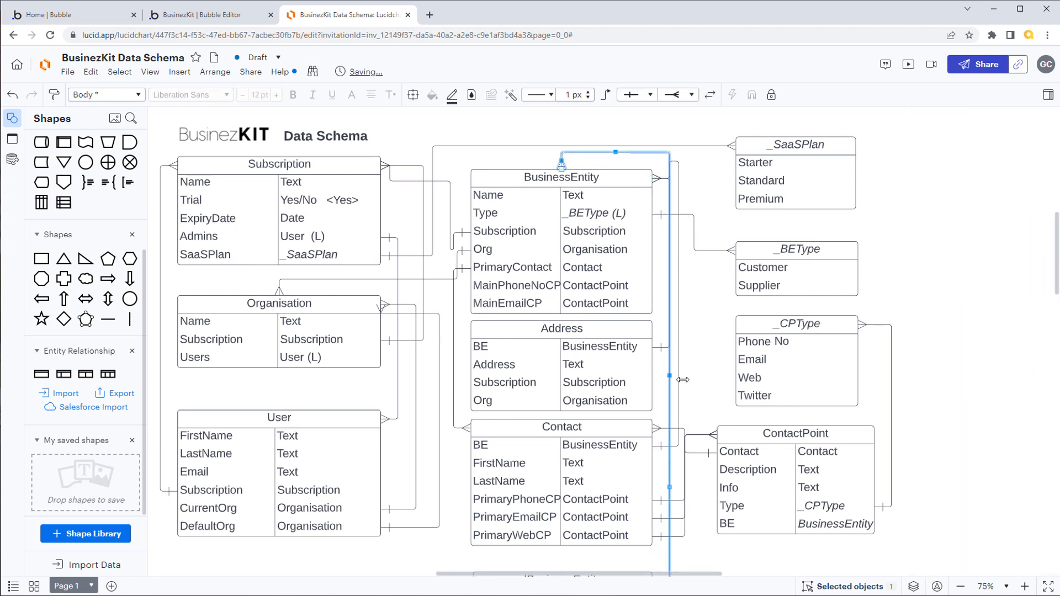
left_click_drag(683, 380, 712, 380)
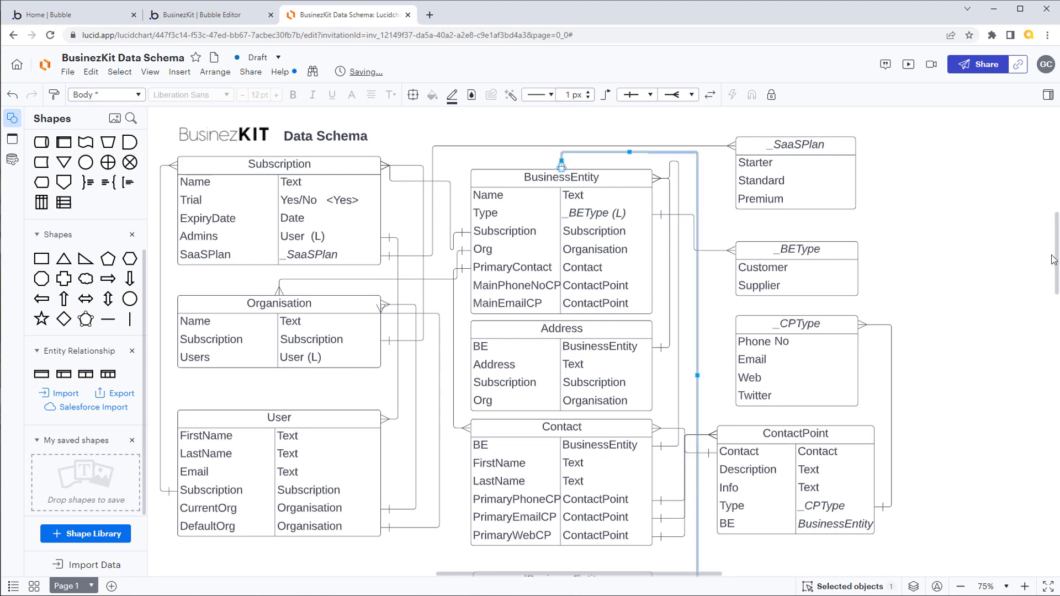
Step: Define the second field of the |BusinessEntity table as Type with type _BEType
mouse_move(1057, 250)
left_mouse_down()
mouse_move(1057, 285)
mouse_move(1057, 261)
left_mouse_up()
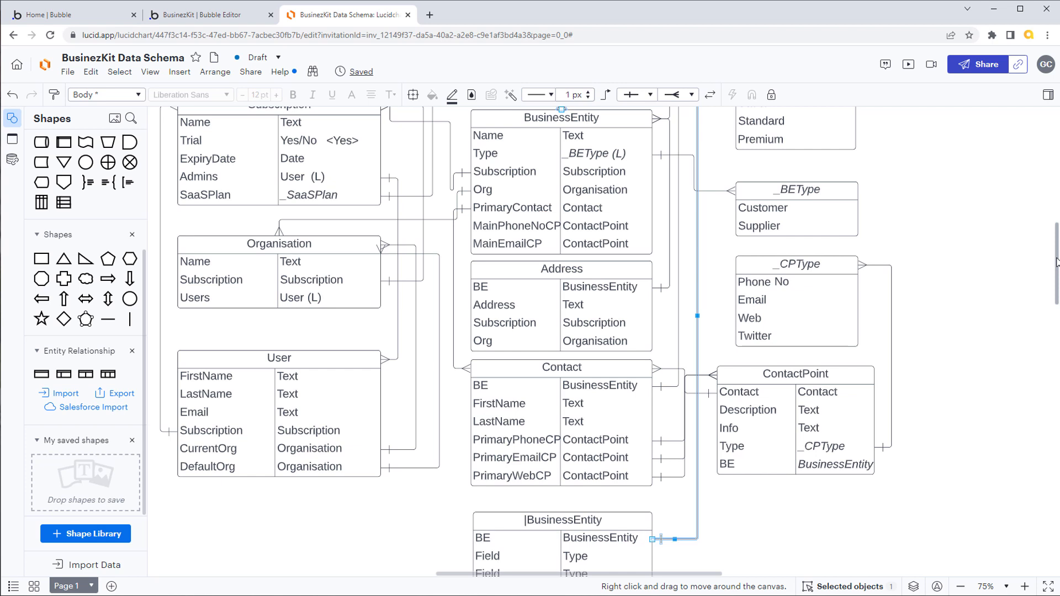
left_click_drag(1057, 261, 1056, 265)
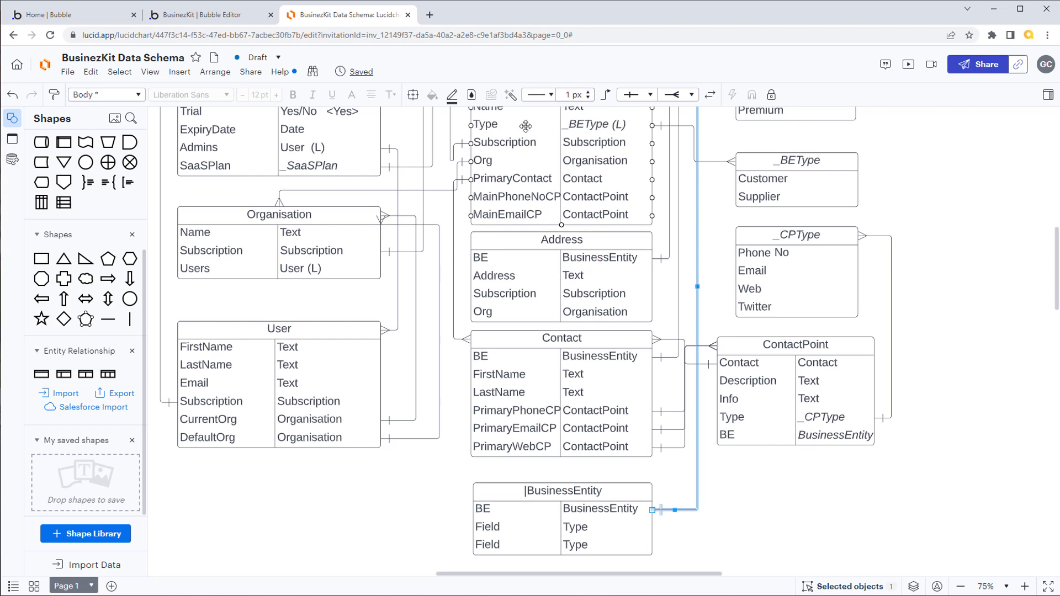
double_click(496, 528)
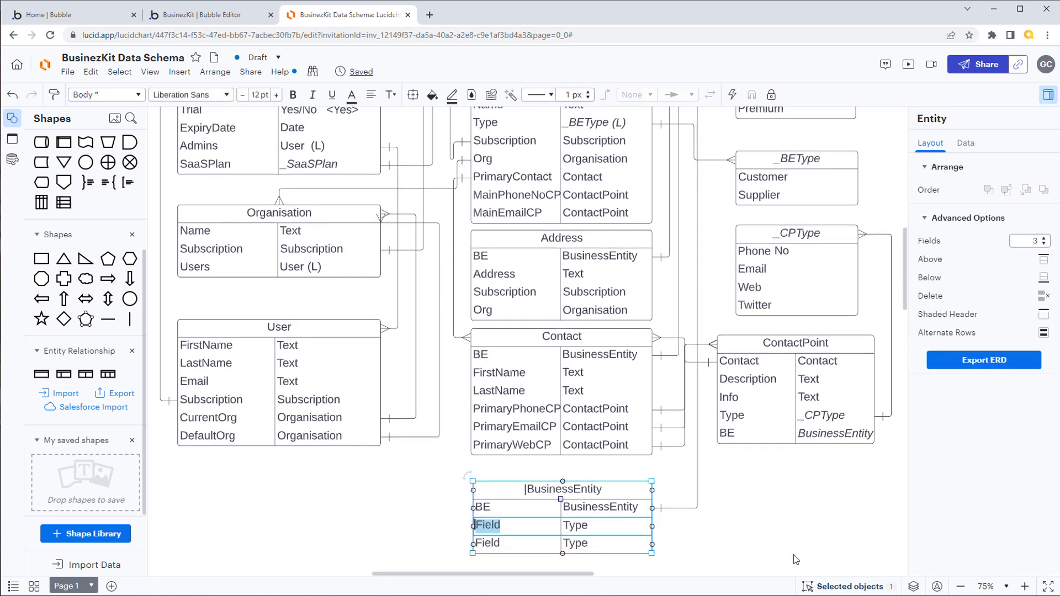
type("Type")
key("Tab")
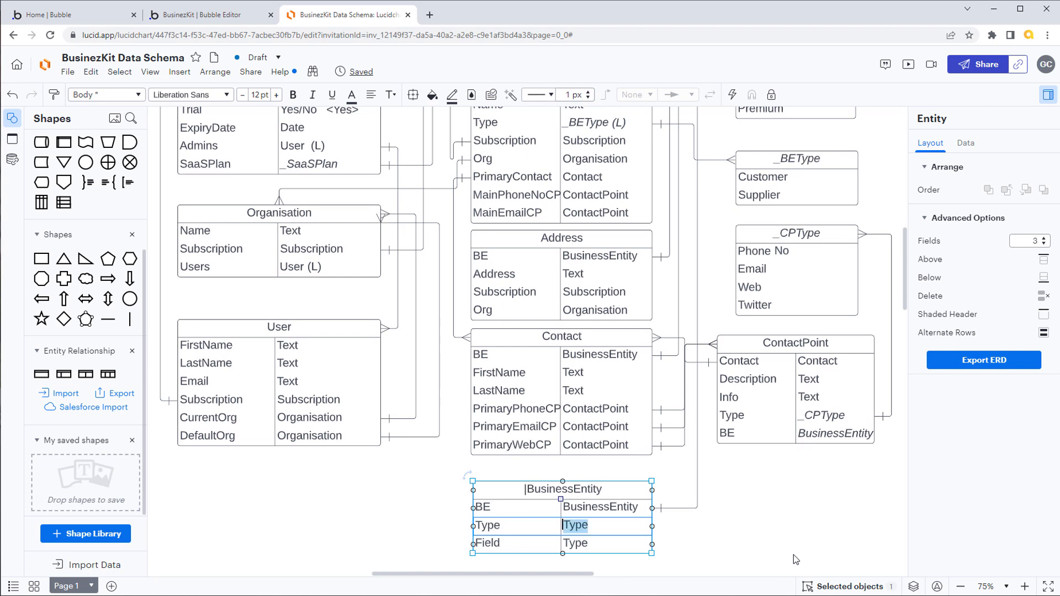
type("_BEType")
Step: Define the third |BusinessEntity field as ContactFirstName with type Text, widening the table and its name column to fit
double_click(501, 543)
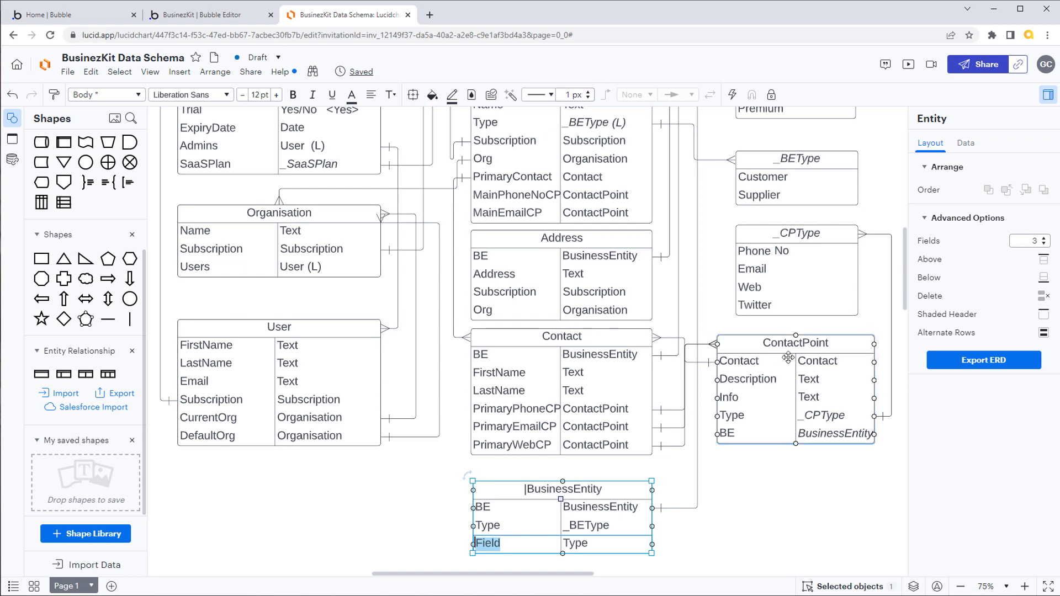
type("Cdntact")
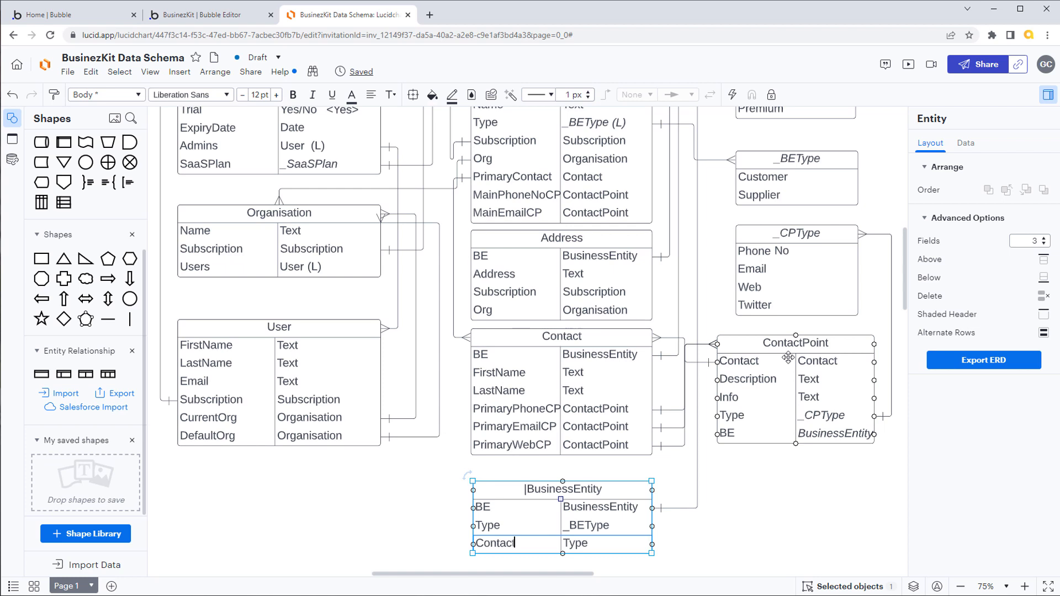
type("FirstName")
left_click_drag(652, 481, 717, 481)
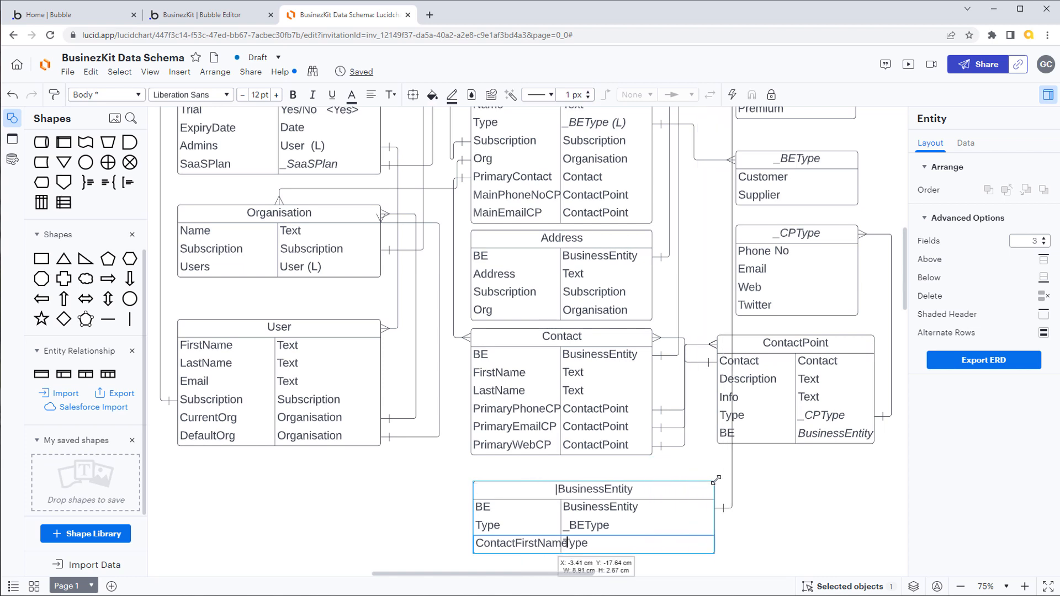
left_click_drag(561, 501, 602, 547)
double_click(607, 545)
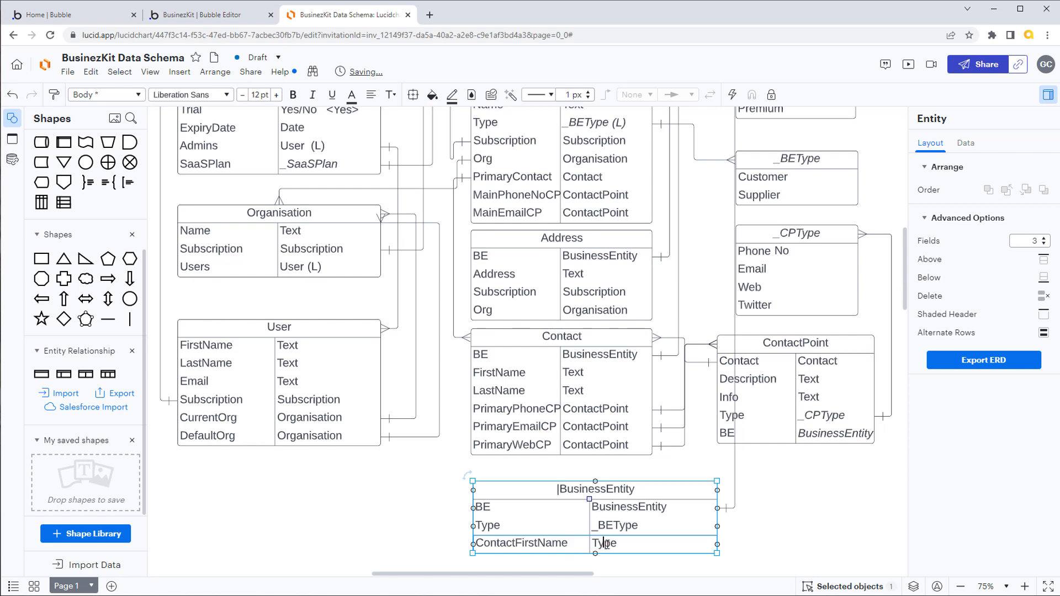
key("ctrl+a")
type("Text")
Step: Increase the number of fields in the |BusinessEntity table to 6
scroll(907, 278, "down", 3)
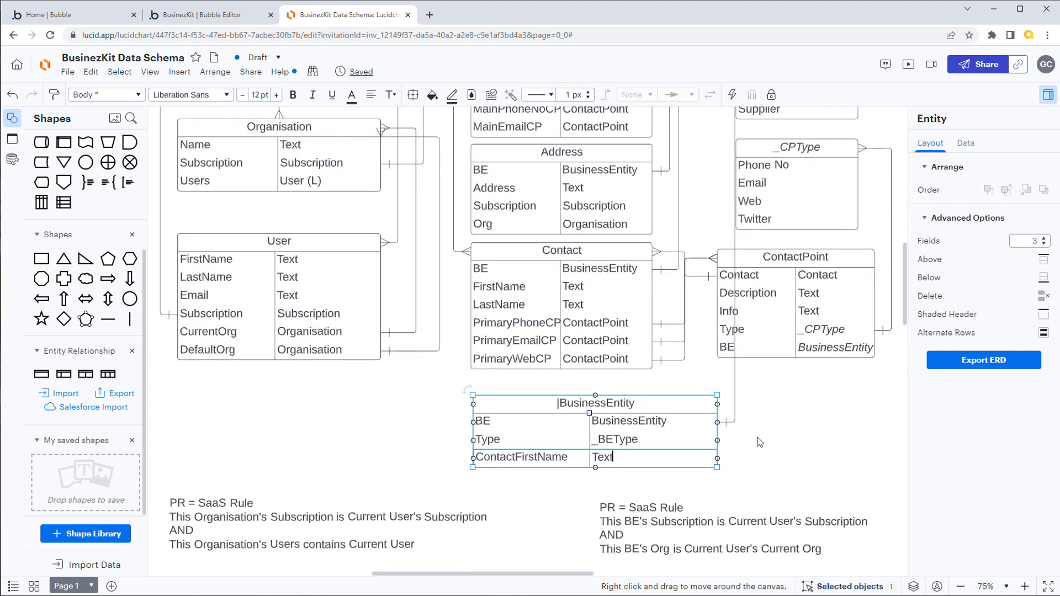
left_click(1045, 239)
left_click(1044, 239)
left_click(1044, 239)
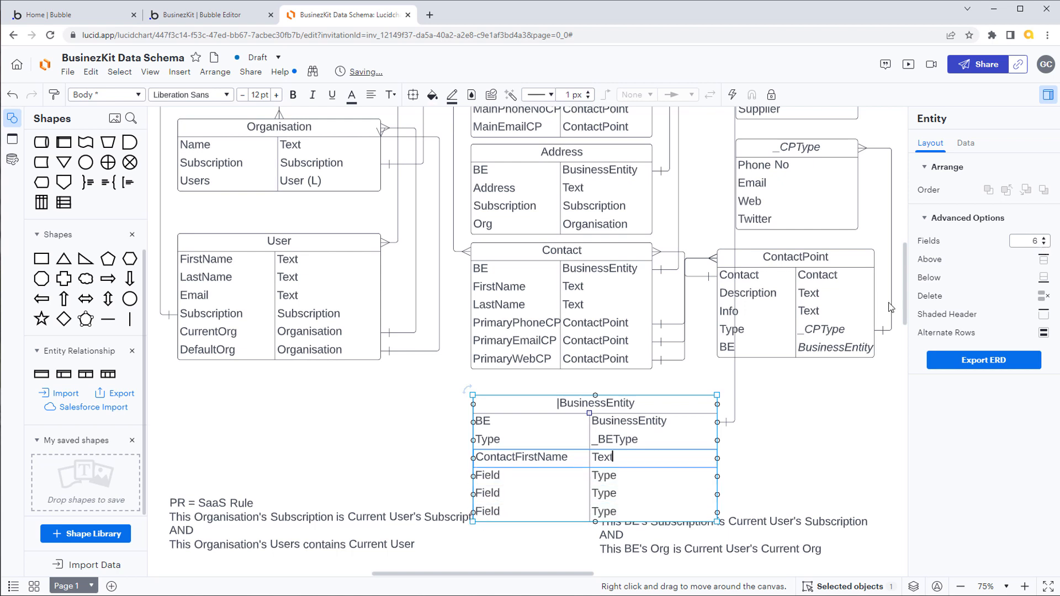
Step: Define the fourth field of the |BusinessEntity table as ContactLastName with type Text
left_click_drag(519, 478, 514, 481)
double_click(514, 478)
type("Co")
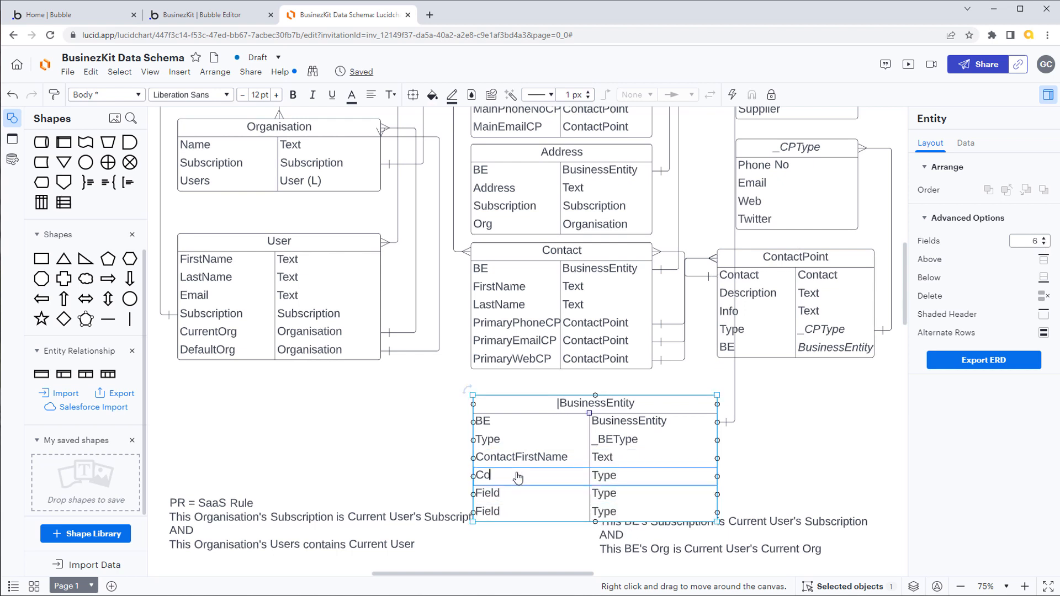
type("ntactLastName")
key("Tab")
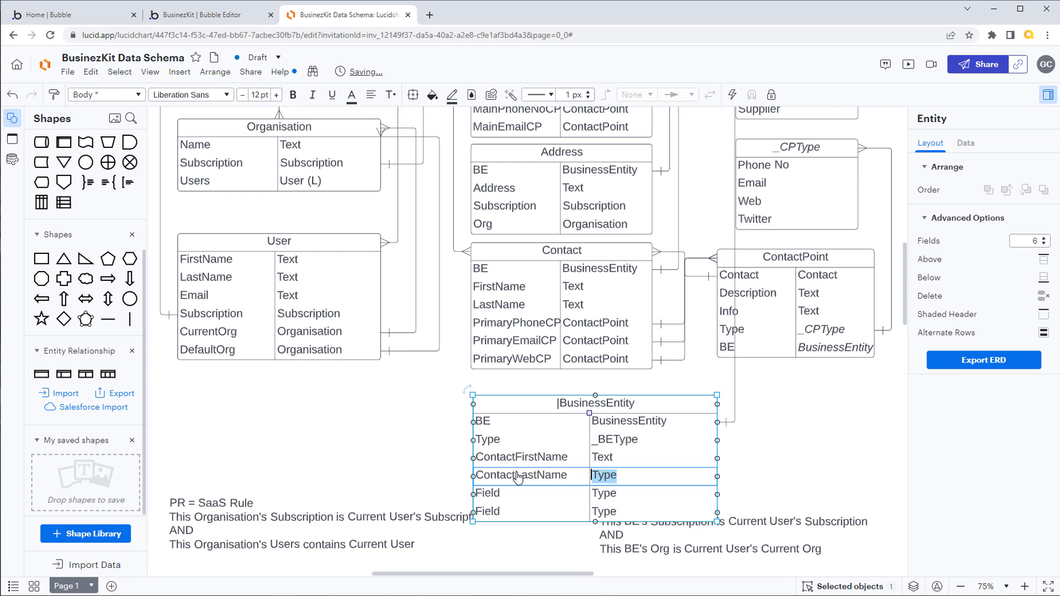
type("Text")
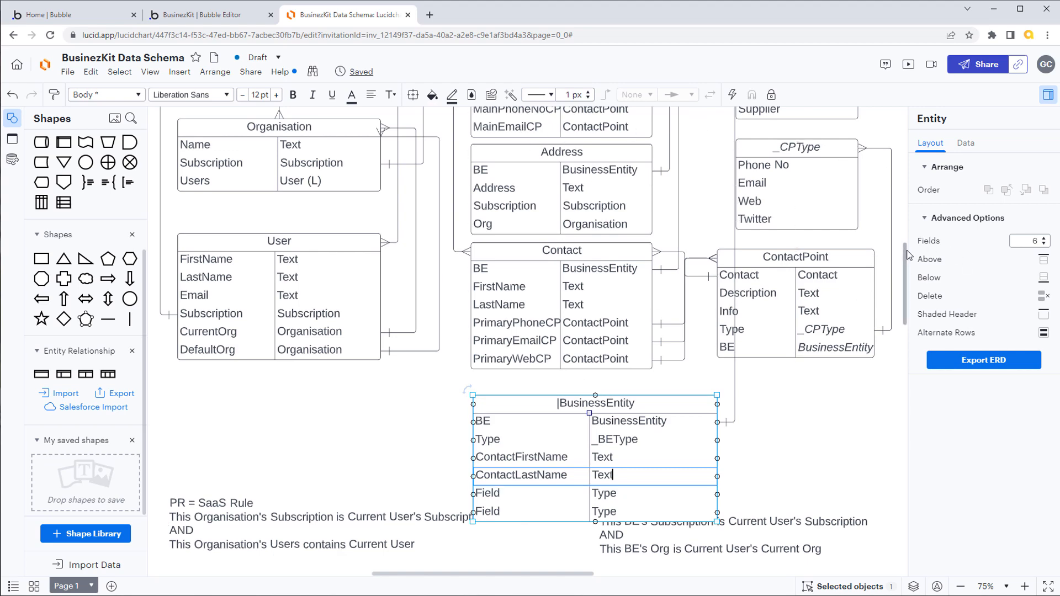
Step: Define the fifth field of the |BusinessEntity table as ContactPhone with type Text
scroll(895, 238, "up", 3)
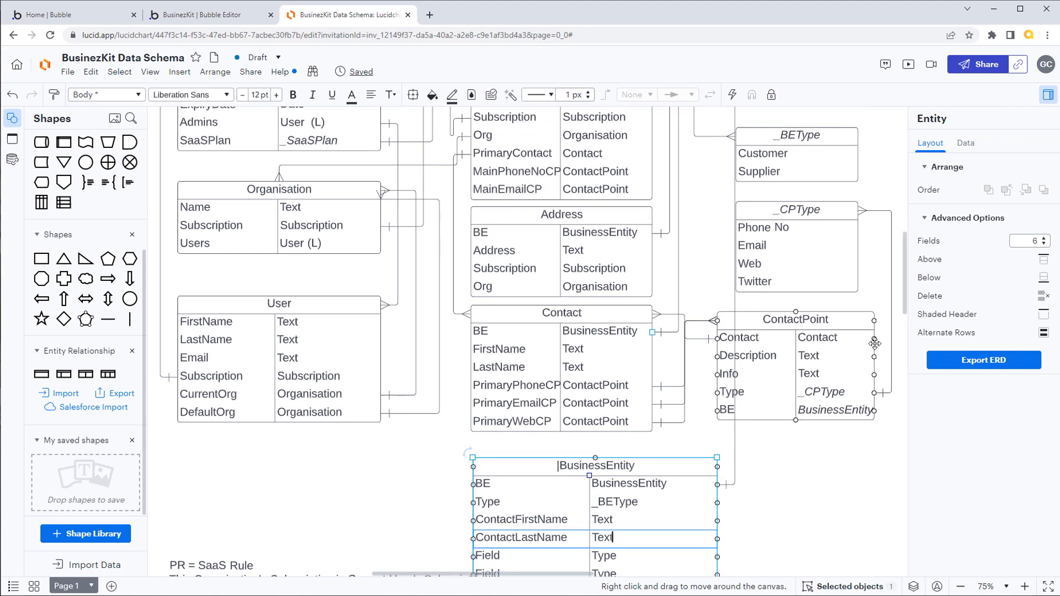
scroll(904, 268, "down", 3)
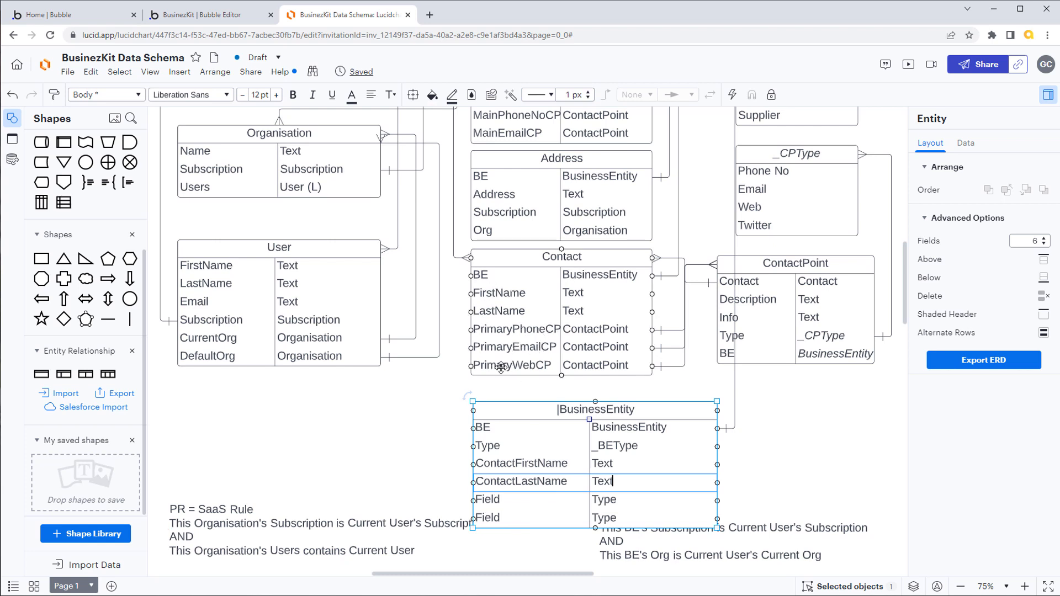
double_click(502, 499)
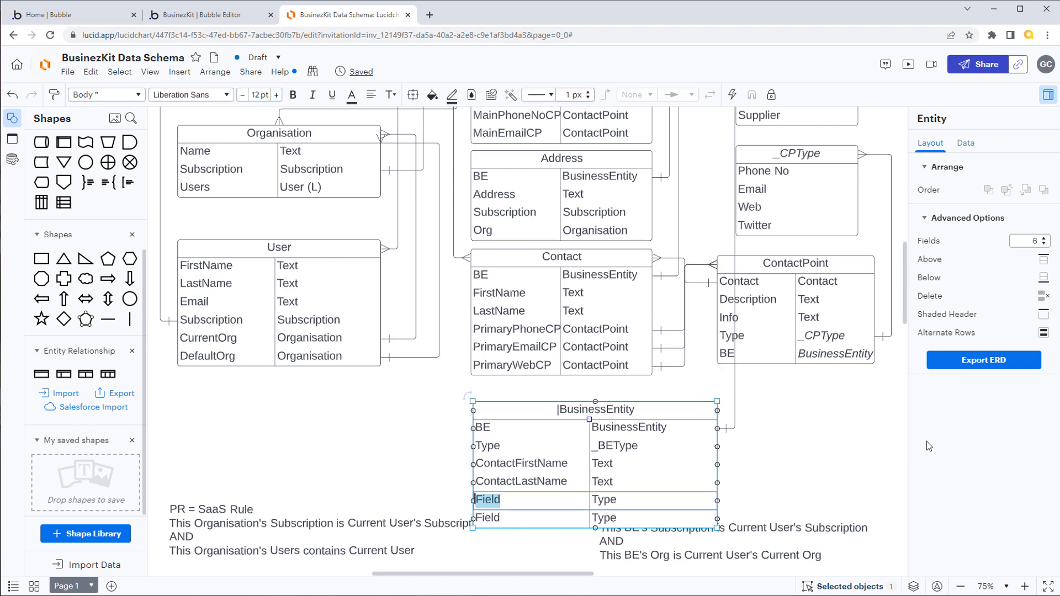
type("ContactPhone")
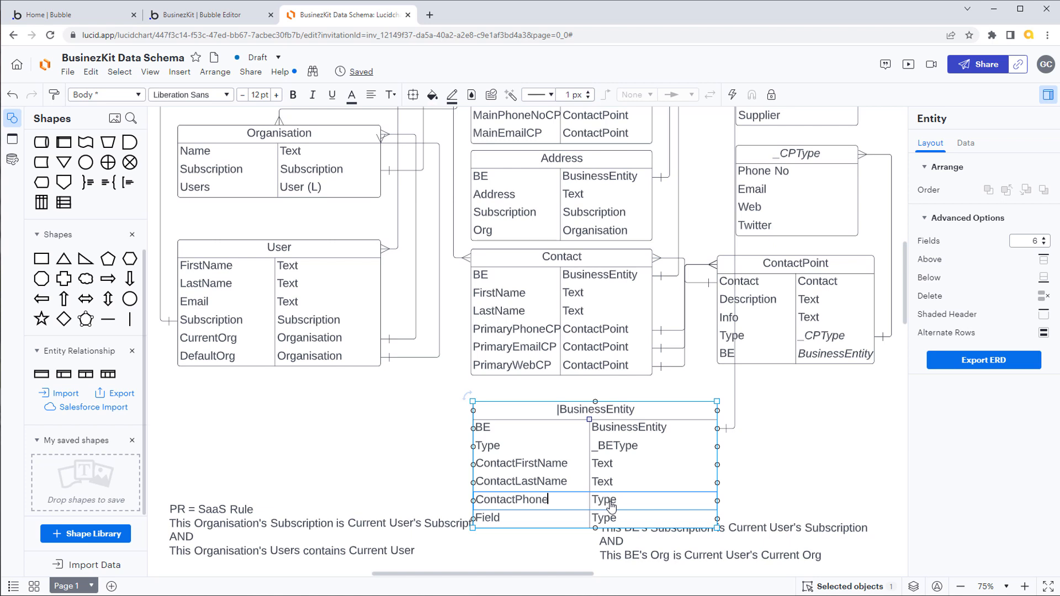
key("Tab")
type("Text")
Step: Define the sixth field of the |BusinessEntity table as ContactEmail with type Text
left_click(516, 523)
double_click(515, 524)
type("C")
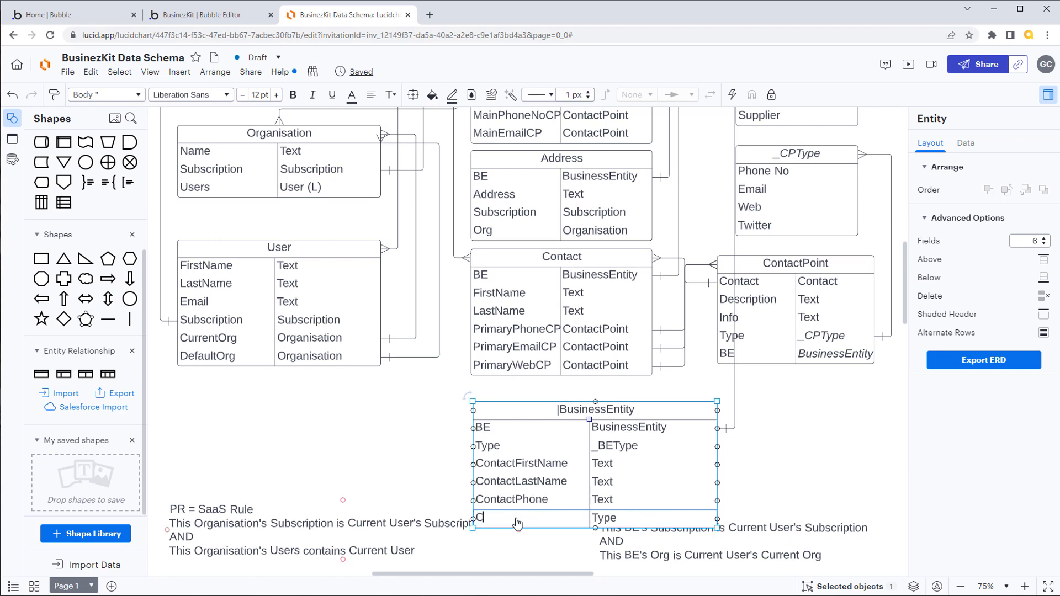
key("BackSpace")
key("BackSpace")
type("tactEm")
type("ma")
type("il")
key("Tab")
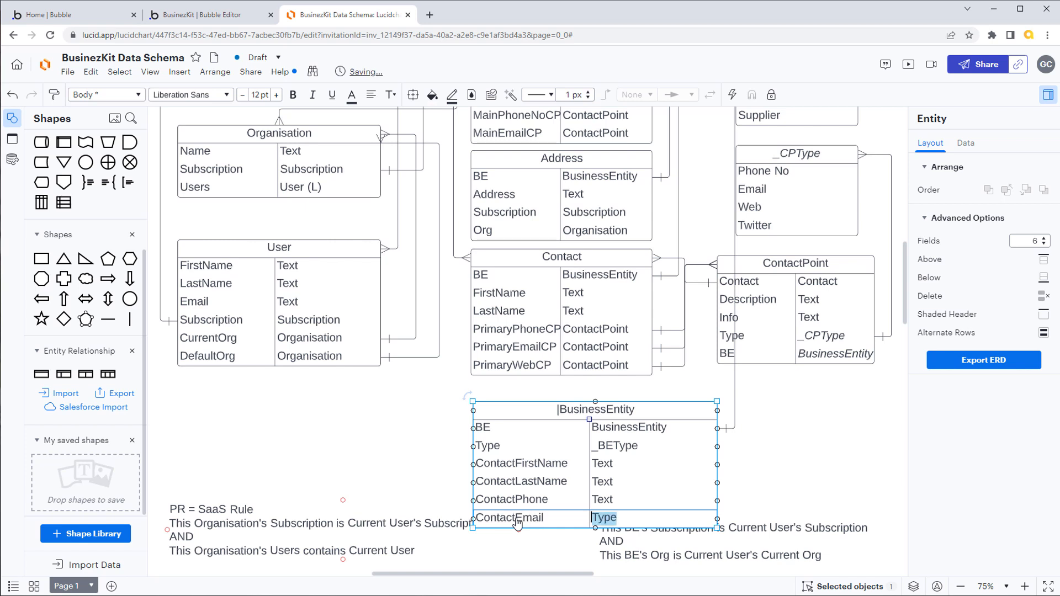
type("Tex")
Step: Move both PR = SaaS Rule notes further down, leaving free space below the |BusinessEntity table
left_click(310, 531)
scroll(903, 519, "down", 3)
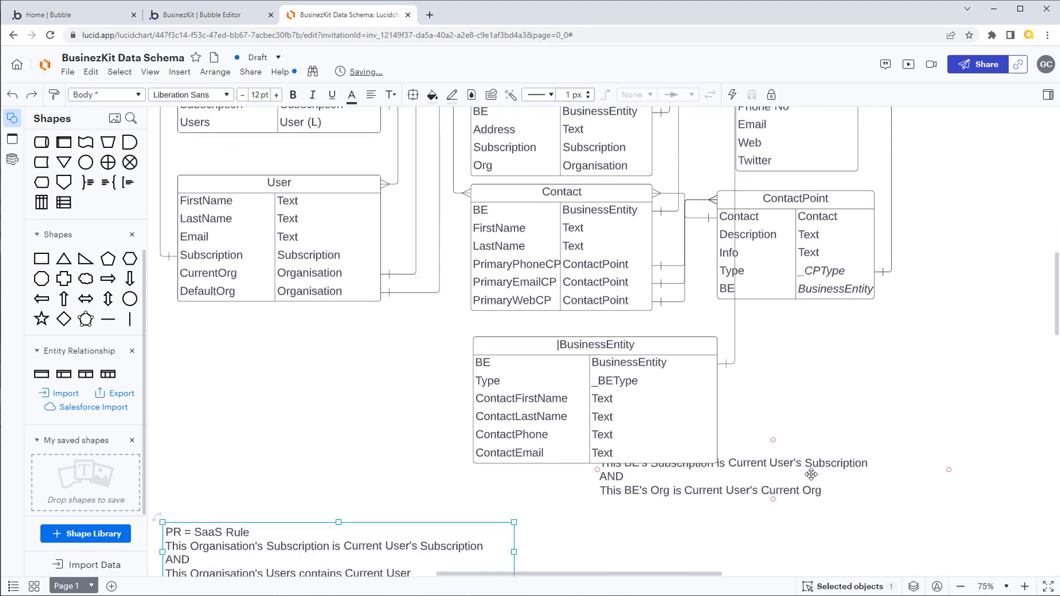
left_click_drag(810, 473, 824, 527)
left_click_drag(399, 478, 398, 516)
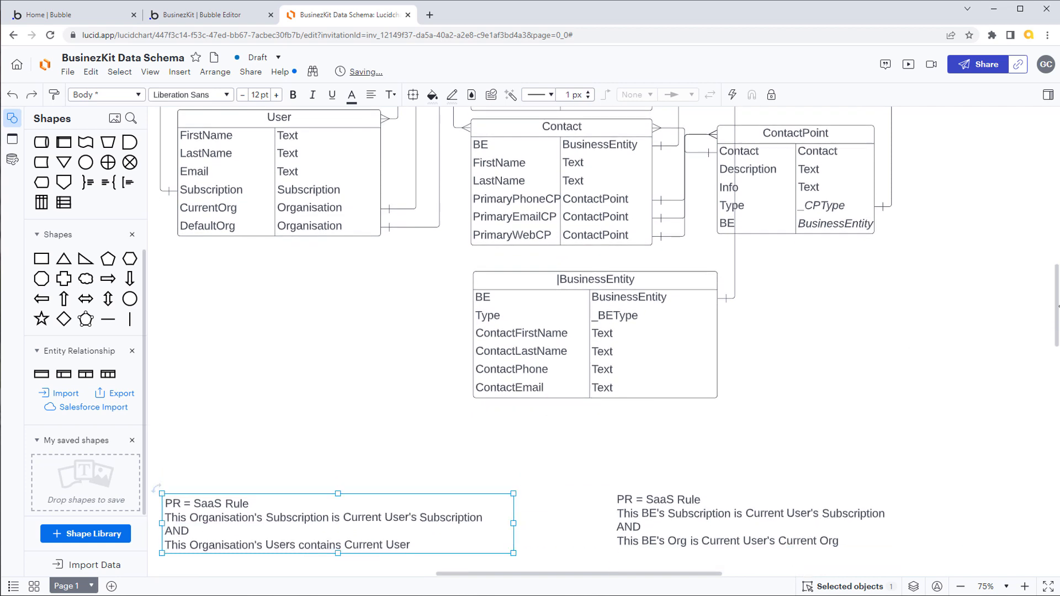
Step: Increase the number of fields in the |BusinessEntity table to 10
left_click_drag(1054, 330, 1054, 290)
left_click(663, 495)
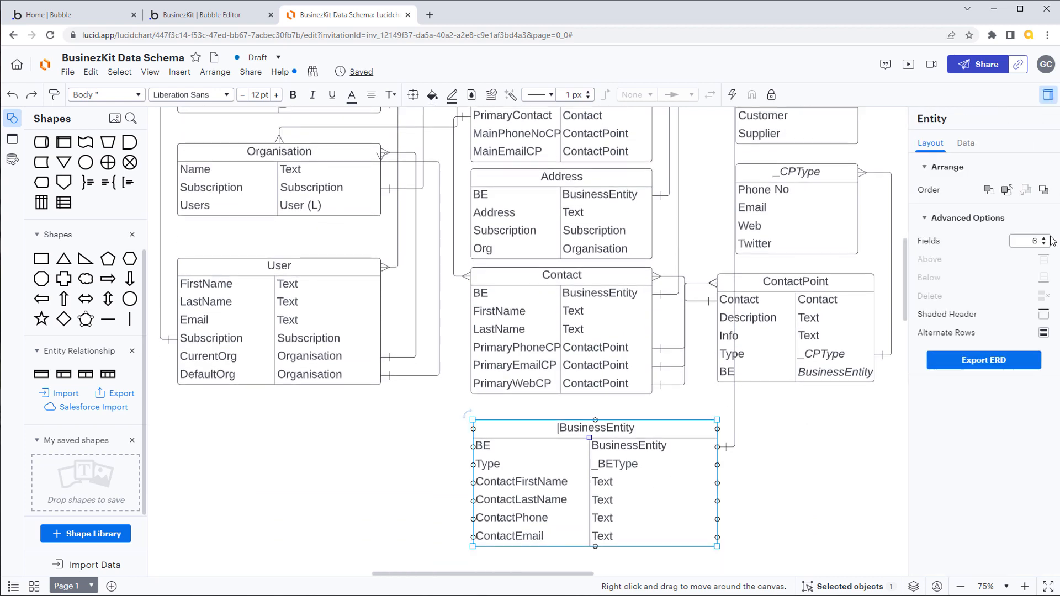
left_click(1044, 238)
left_click(1044, 238)
left_click(1044, 239)
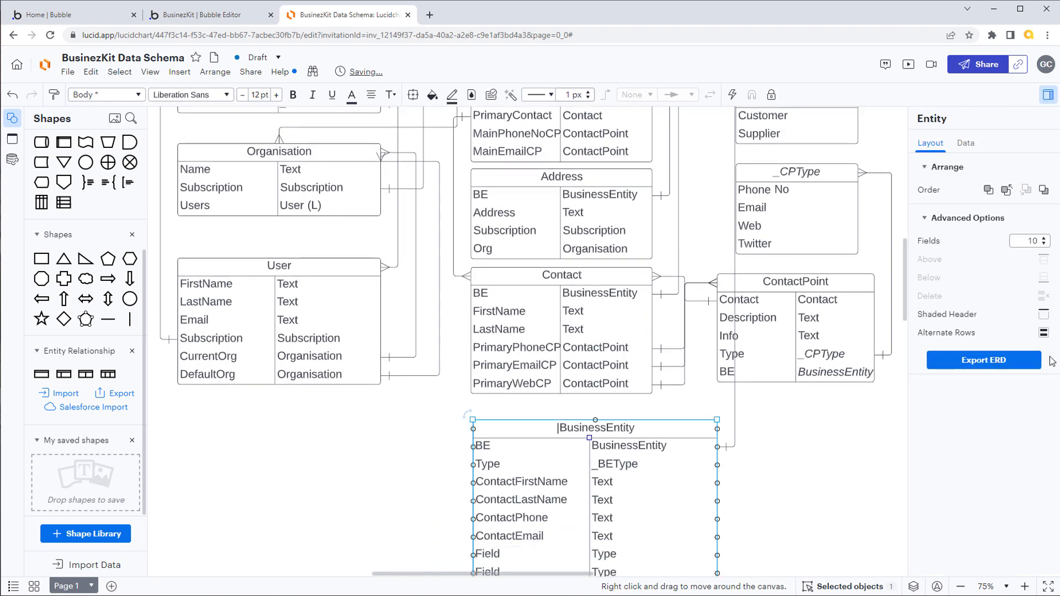
Step: Define the seventh field of the |BusinessEntity table as MainPhone with type Text
double_click(506, 553)
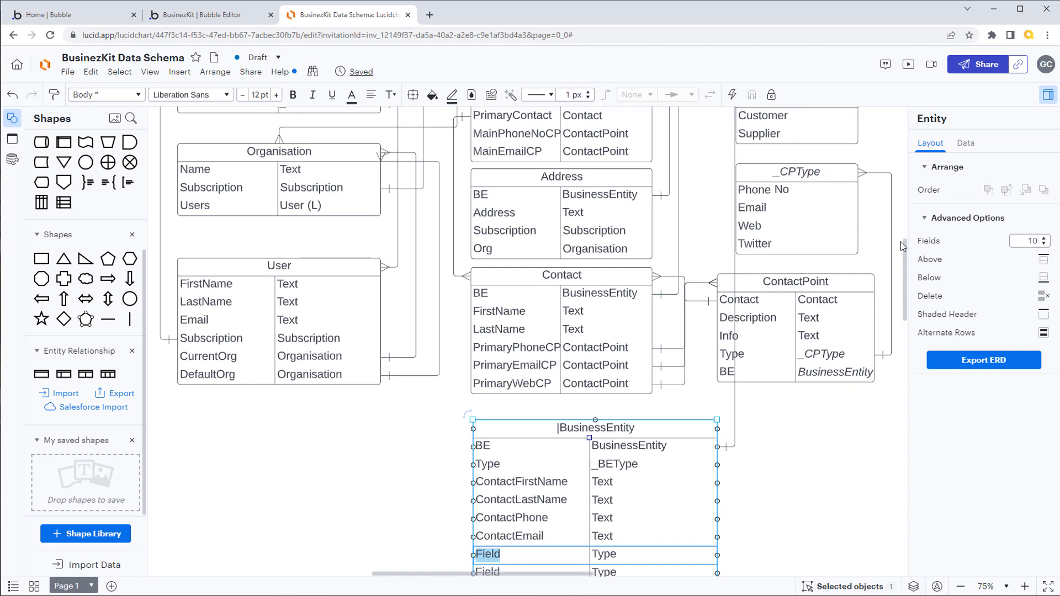
scroll(906, 254, "up", 3)
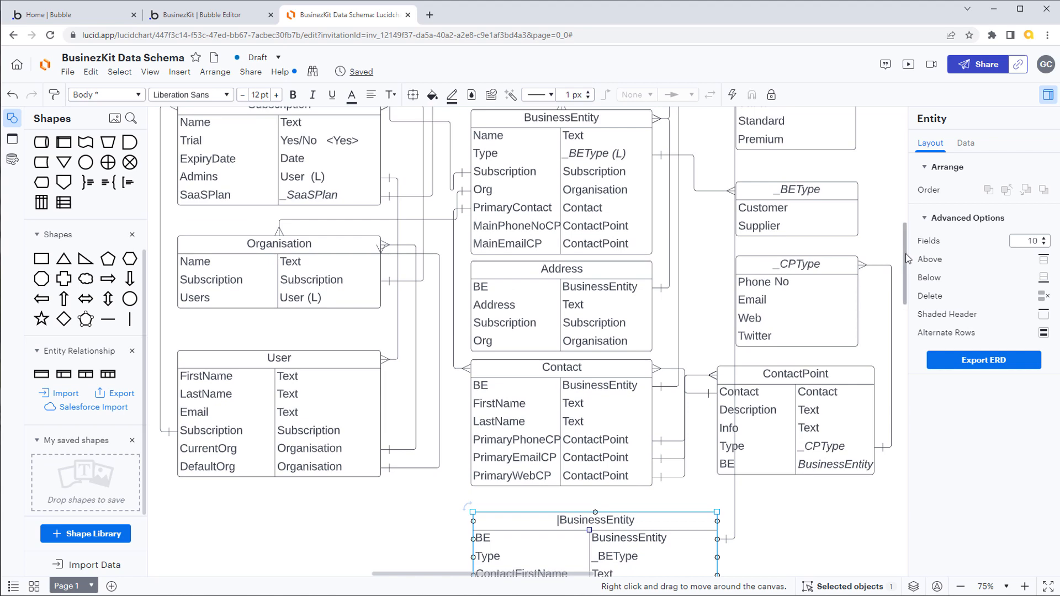
scroll(906, 253, "down", 3)
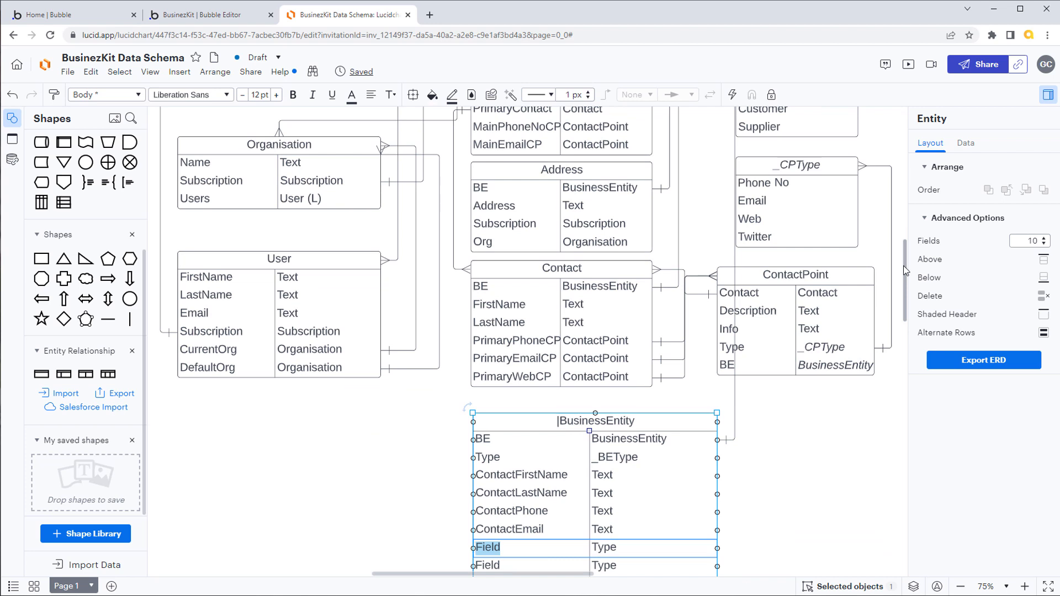
type("MainPhoneNo")
key("BackSpace")
key("Tab")
type("T")
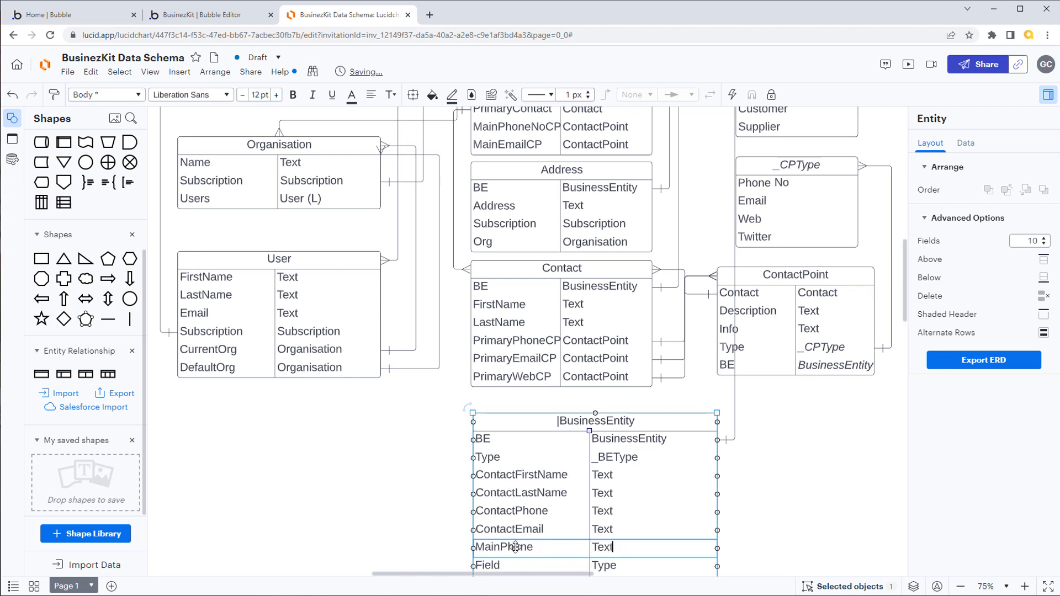
key("Tab")
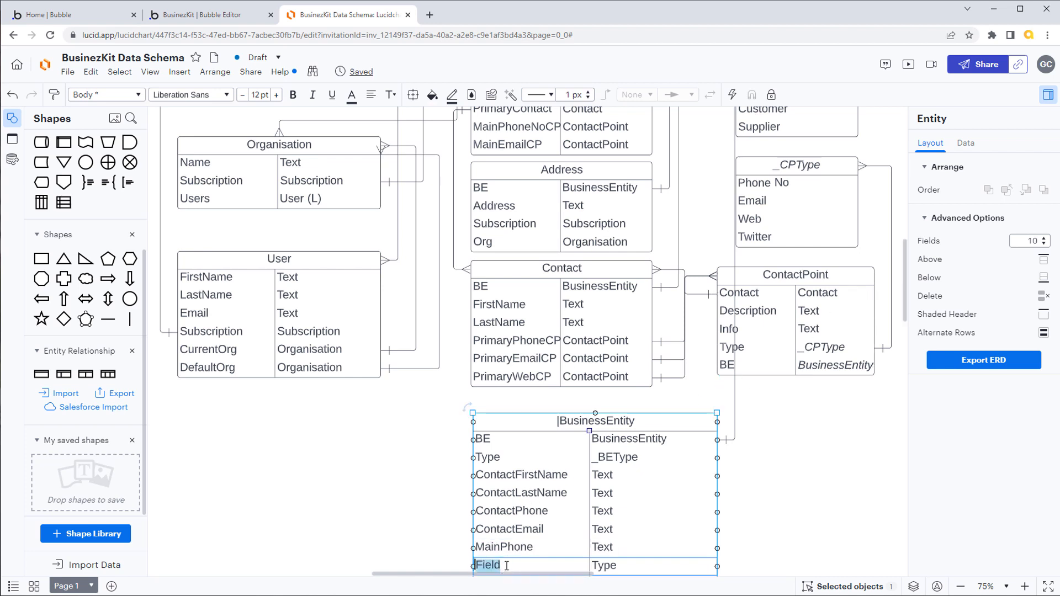
Step: Define the eighth field of the |BusinessEntity table as MainEmail with type Text
type("MainEmail")
key("Tab")
type("Te")
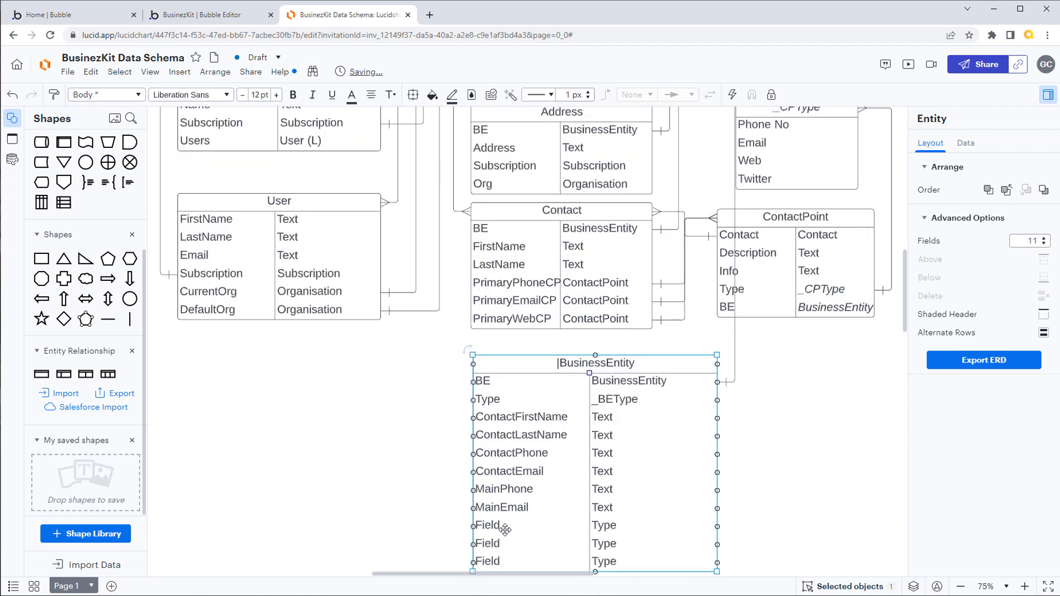
Step: Extend the |BusinessEntity table to 11 fields and define the ninth field as Name with type Text
left_click(505, 529)
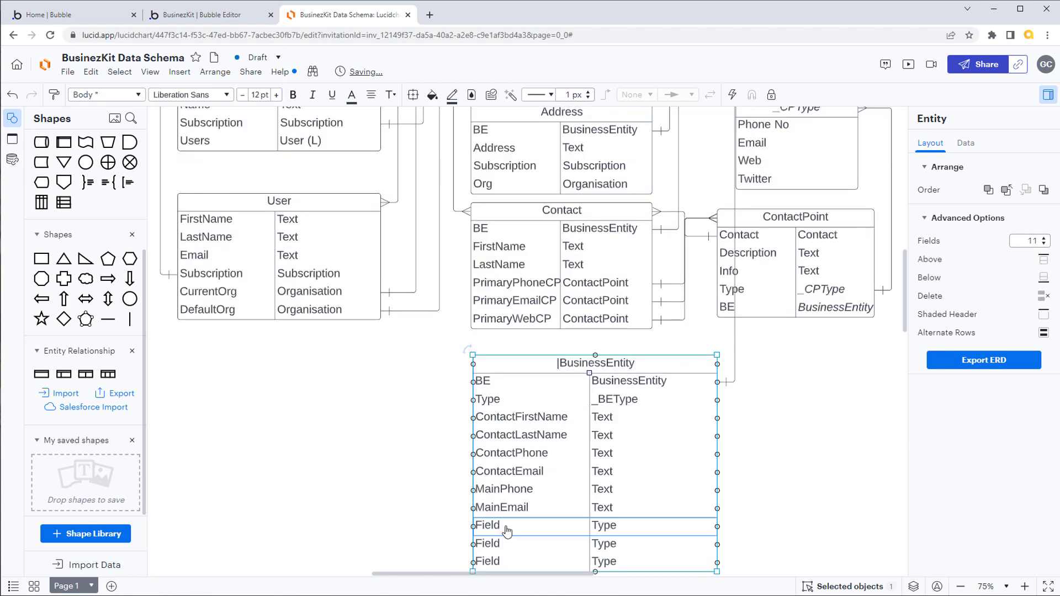
left_click(506, 528)
type("Name")
key("Tab")
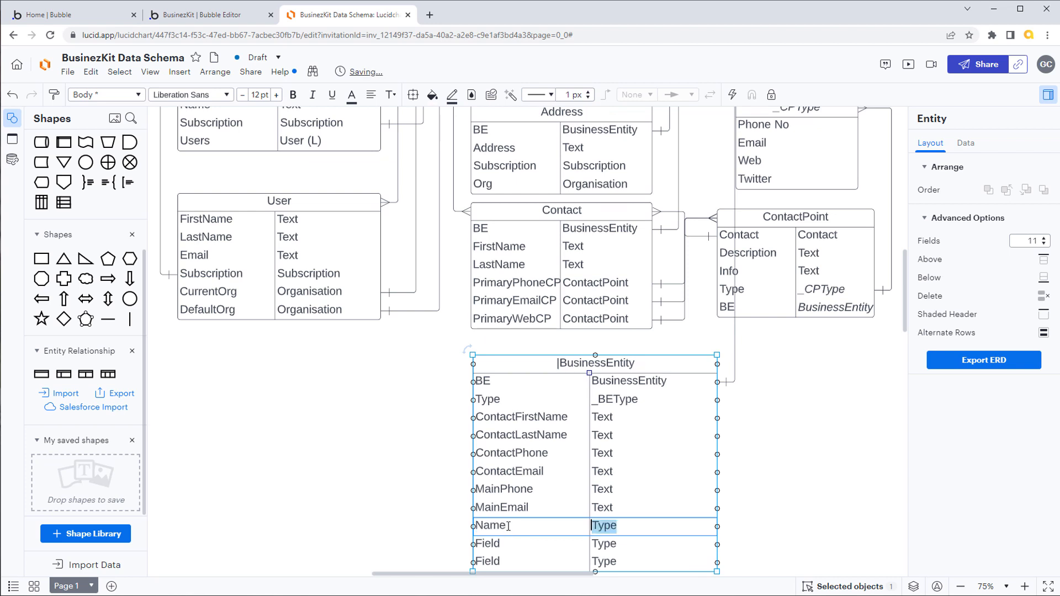
type("tex")
key("BackSpace")
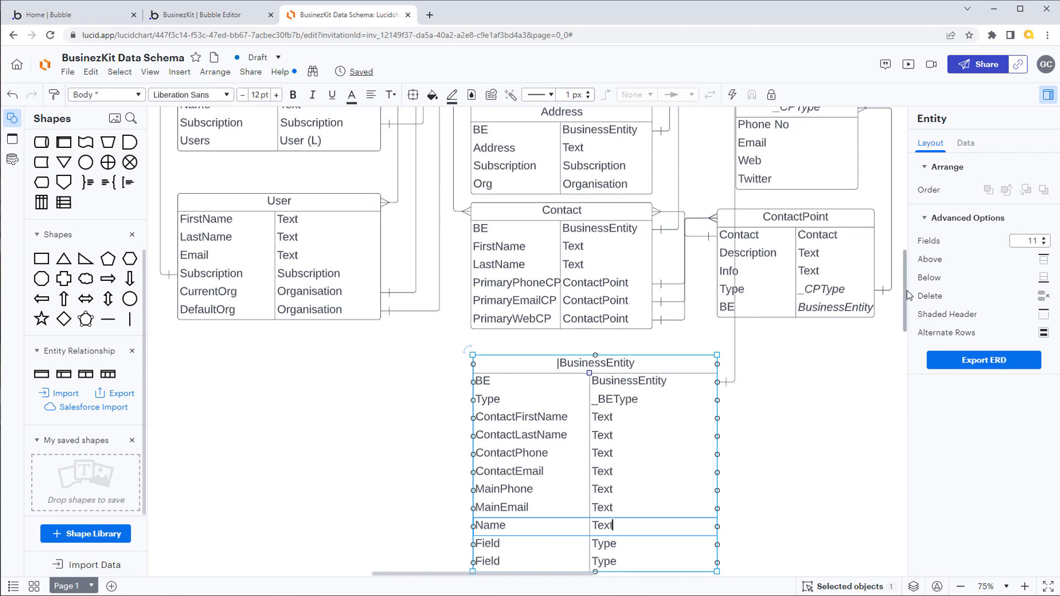
Step: Add an eighth field named MainWebCP with type ContactPoint to the BusinessEntity table above Address
left_click_drag(905, 283, 905, 295)
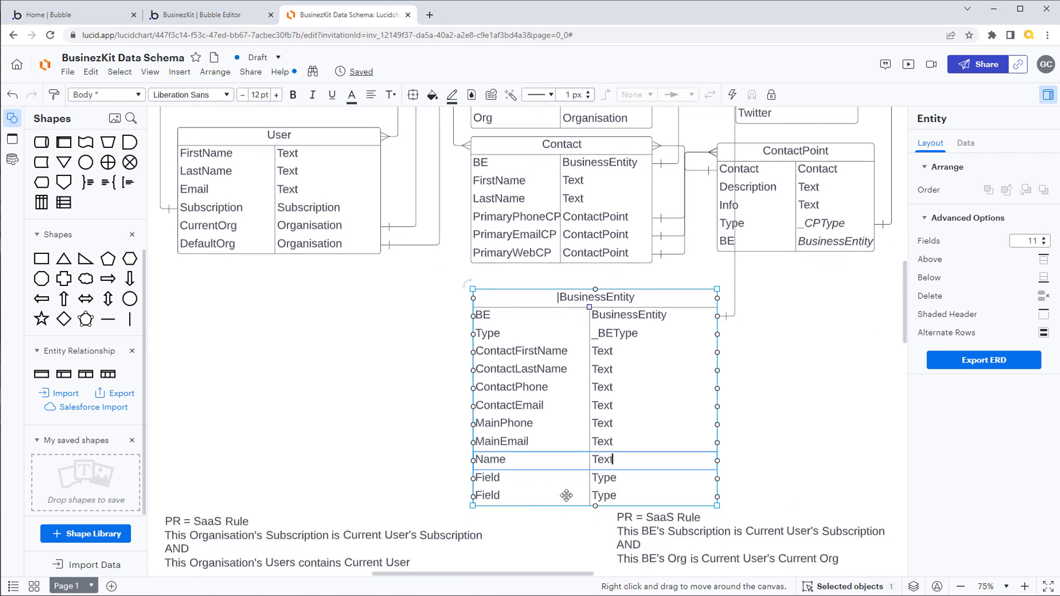
double_click(504, 477)
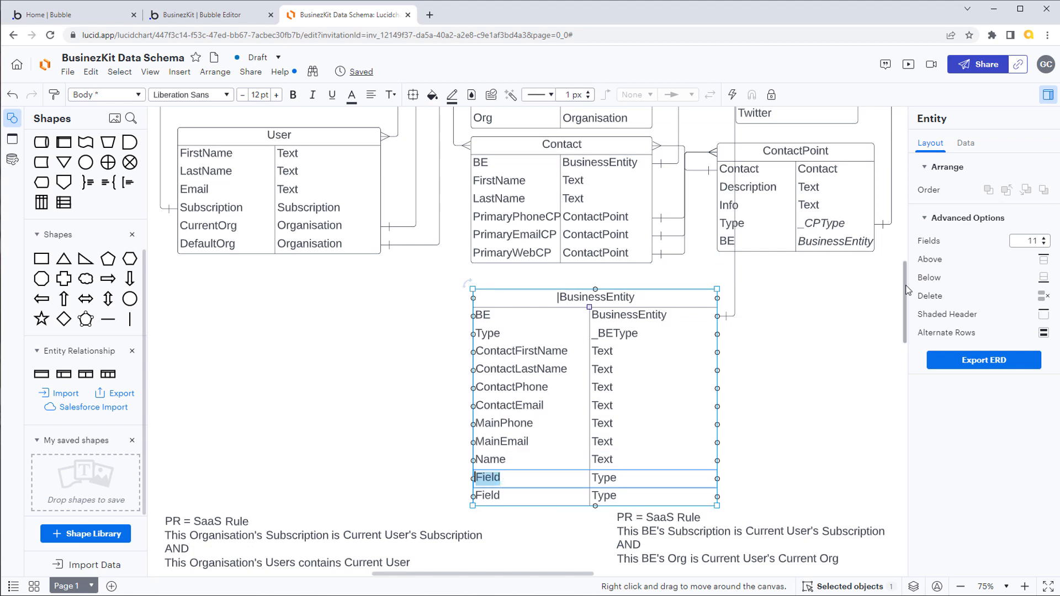
scroll(737, 238, "up", 5)
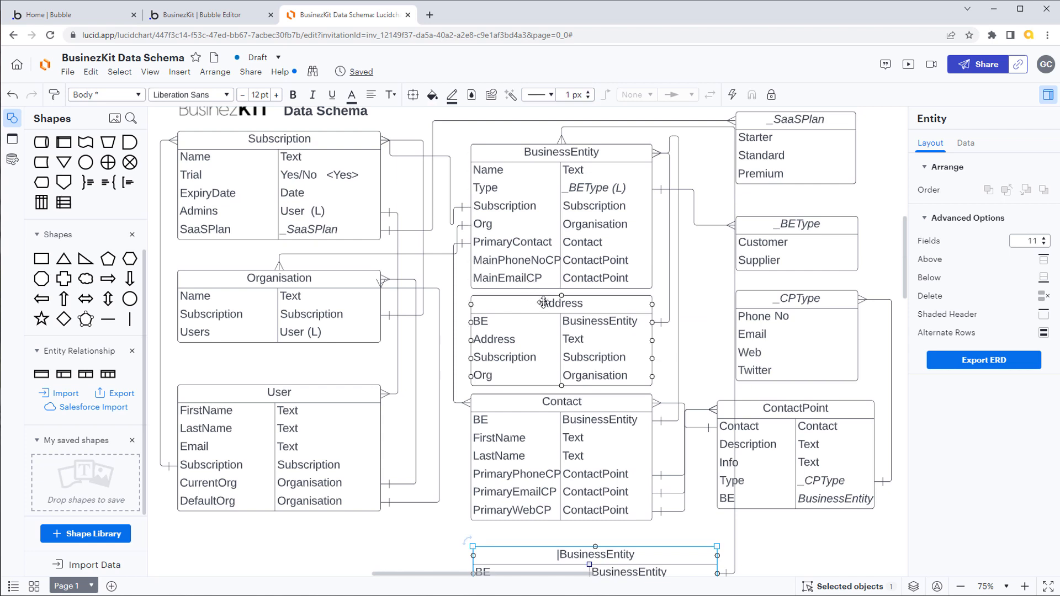
left_click_drag(585, 280, 585, 280)
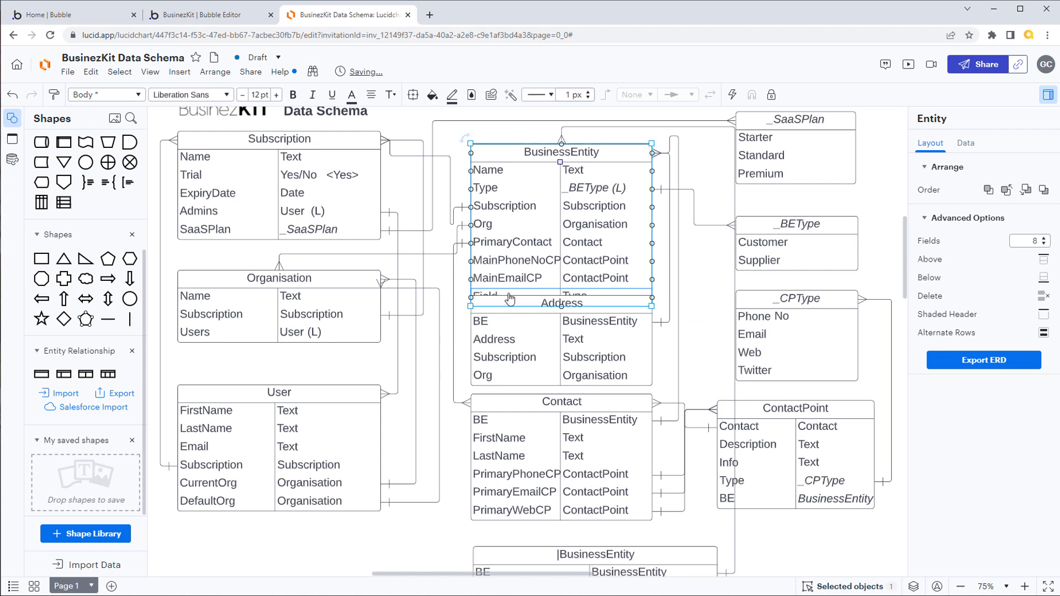
type("MainWev")
key("Tab")
type("ContactPoint")
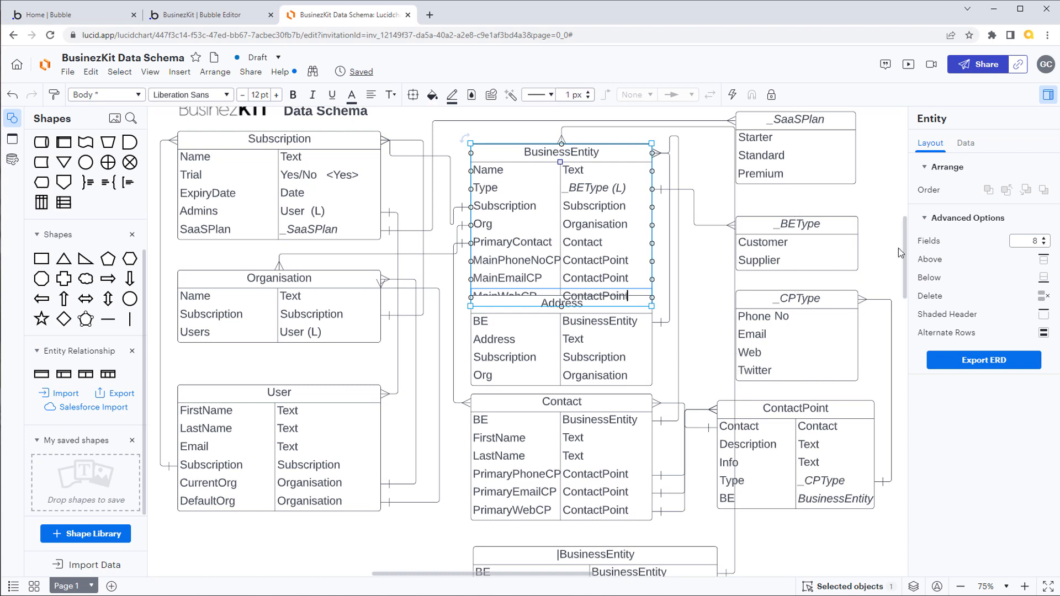
Step: Shift the Address and Contact tables down slightly to make room for the enlarged BusinessEntity table
left_click_drag(621, 326, 621, 331)
left_click_drag(620, 411, 621, 422)
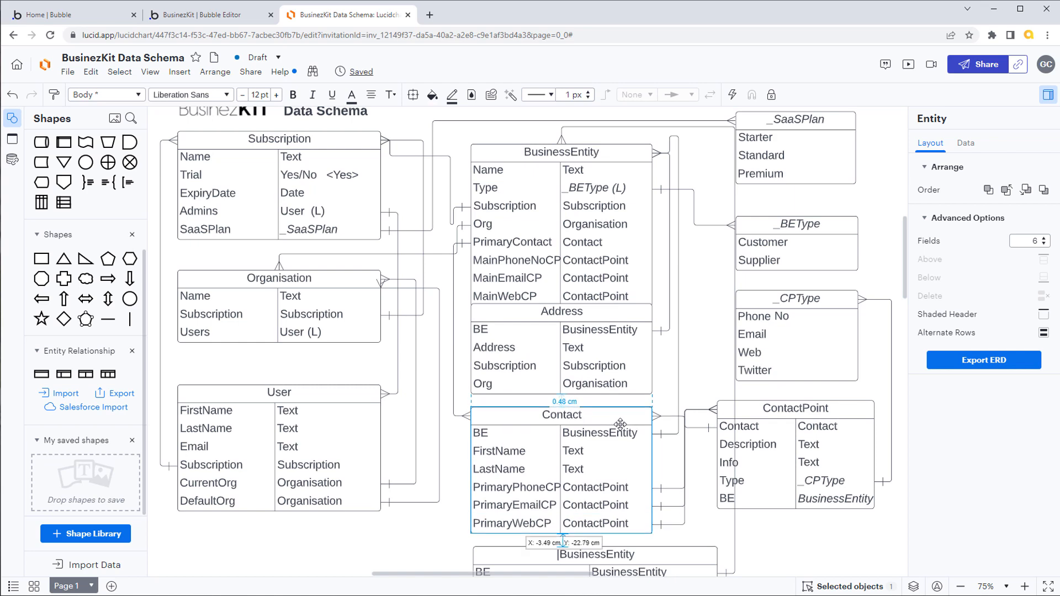
left_click_drag(621, 358, 620, 365)
Step: Define the tenth field of the |BusinessEntity table as MainWeb with type Text, and reduce the table to 10 fields
left_click_drag(905, 254, 910, 303)
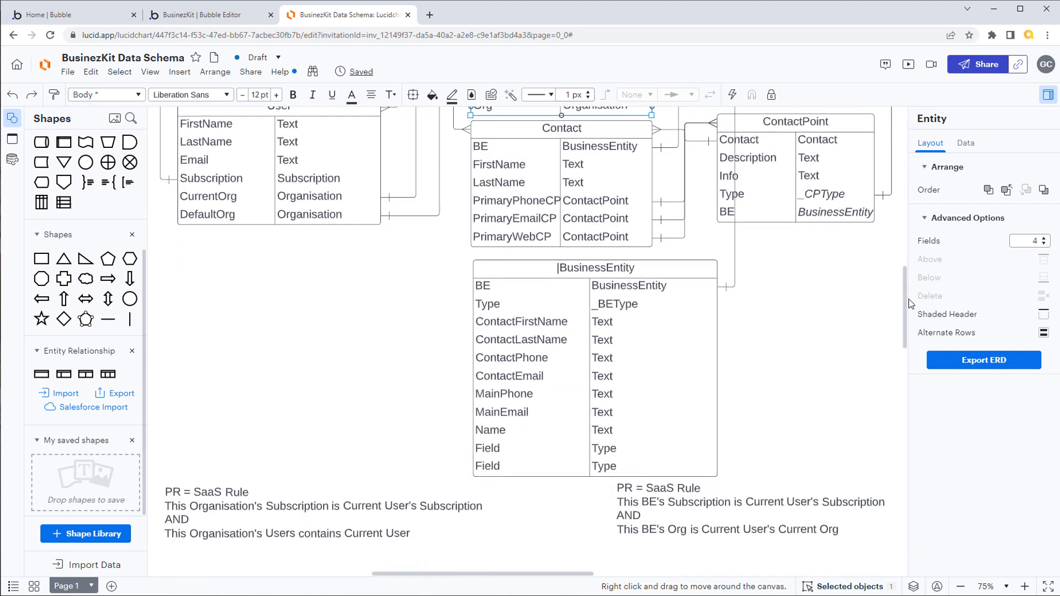
left_click(592, 440)
mouse_move(910, 314)
left_mouse_down()
mouse_move(910, 281)
mouse_move(911, 293)
left_mouse_up()
left_click(605, 491)
left_click(514, 513)
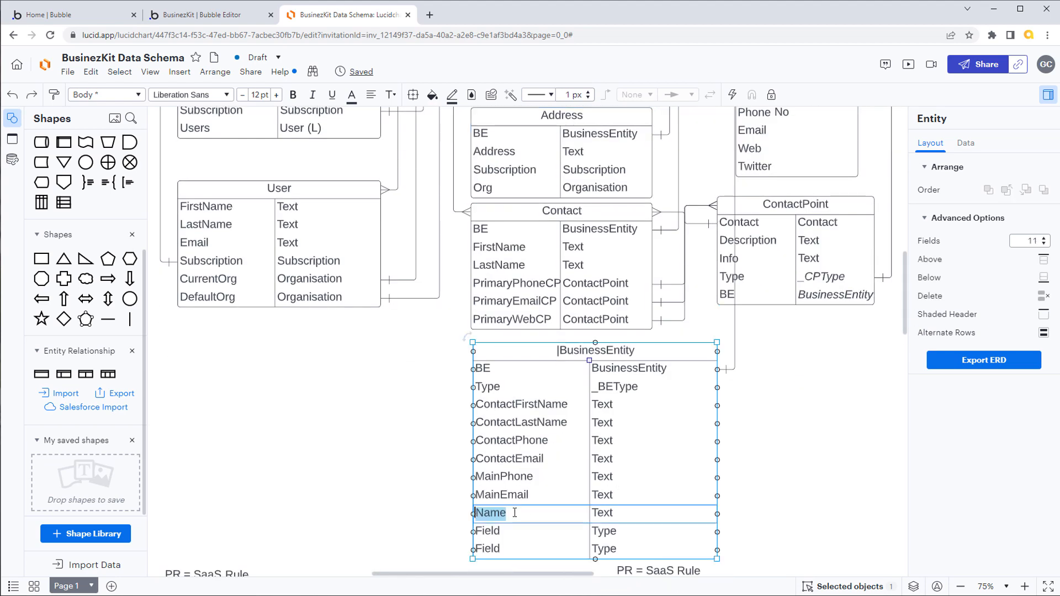
left_click(485, 531)
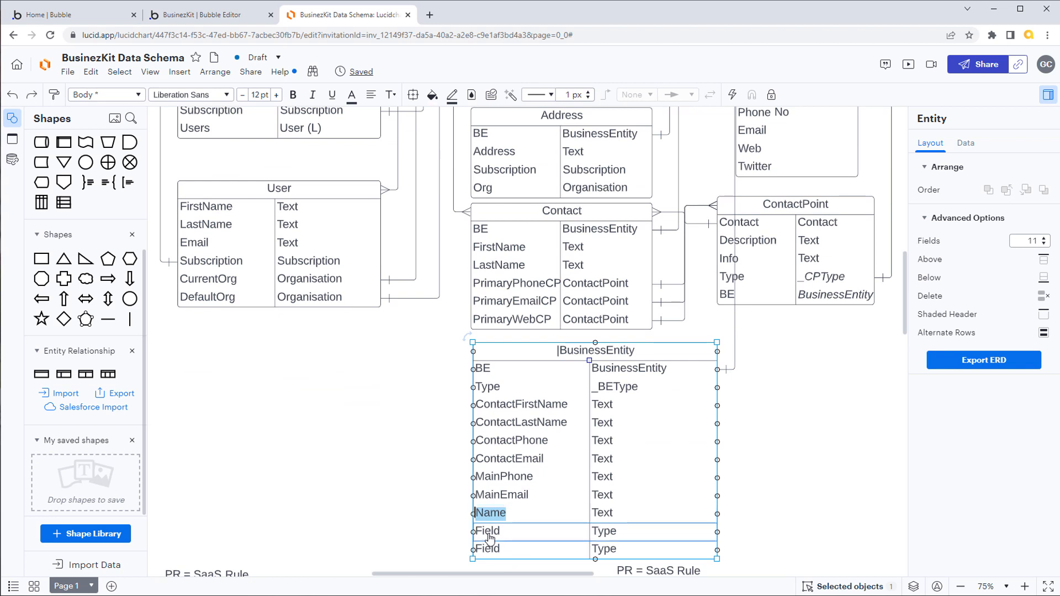
type("MainW")
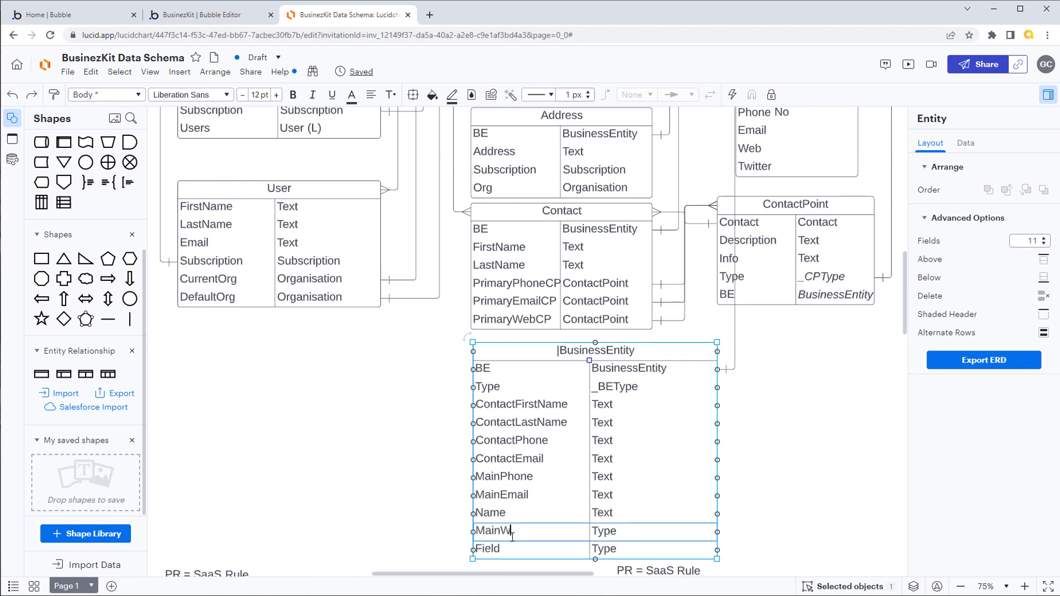
type("eb")
key("Tab")
type("Text")
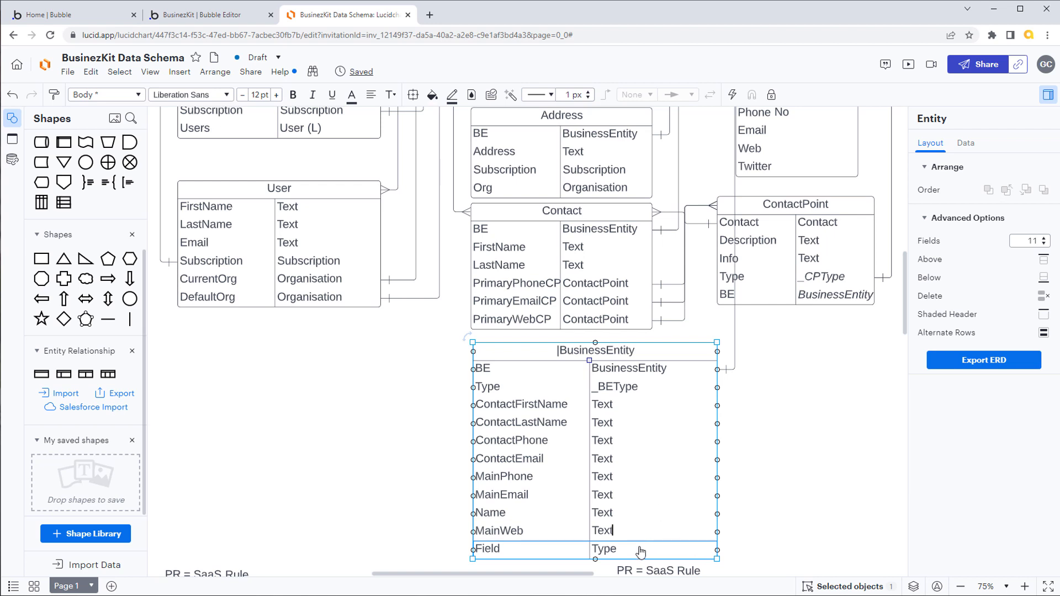
left_click(1045, 244)
Step: Reroute the connector from BusinessEntity to |BusinessEntity through the gap beside the Contact table, clear of the option-set and ContactPoint tables
left_click_drag(1057, 293, 1057, 255)
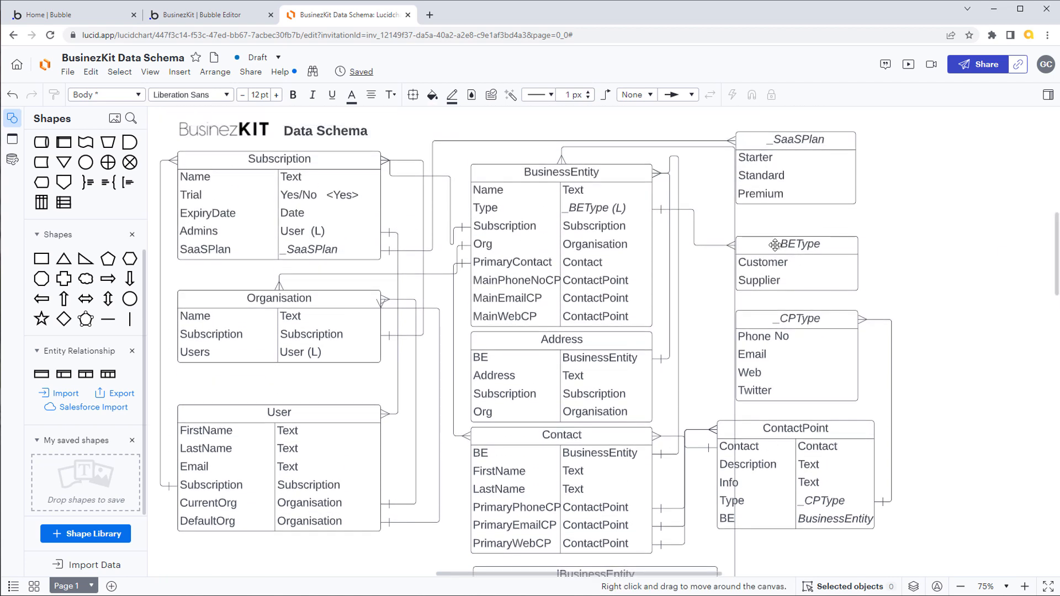
left_click(735, 218)
left_click_drag(733, 258, 701, 258)
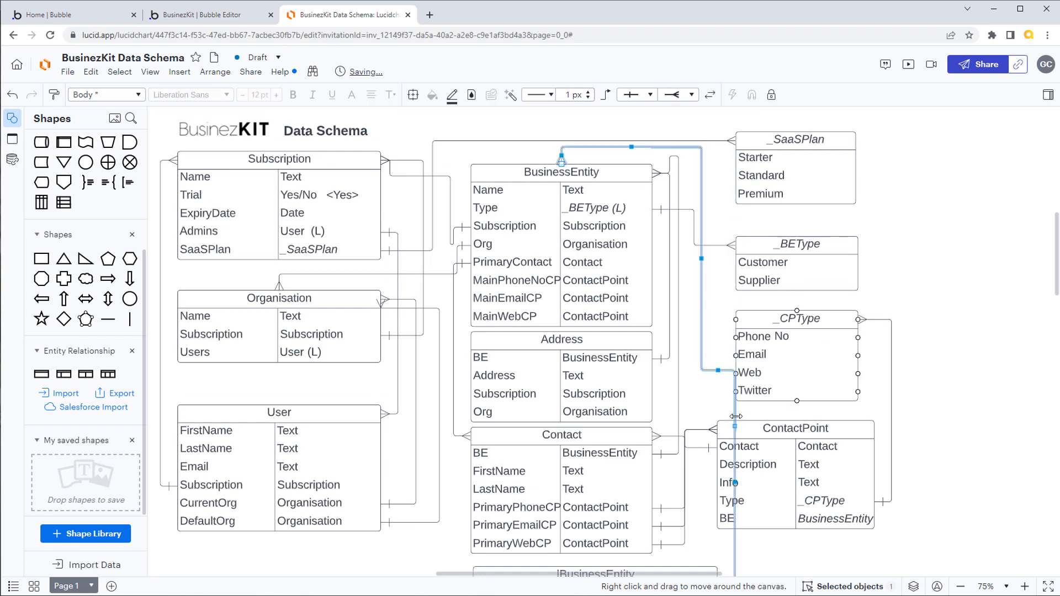
left_click_drag(735, 426, 695, 427)
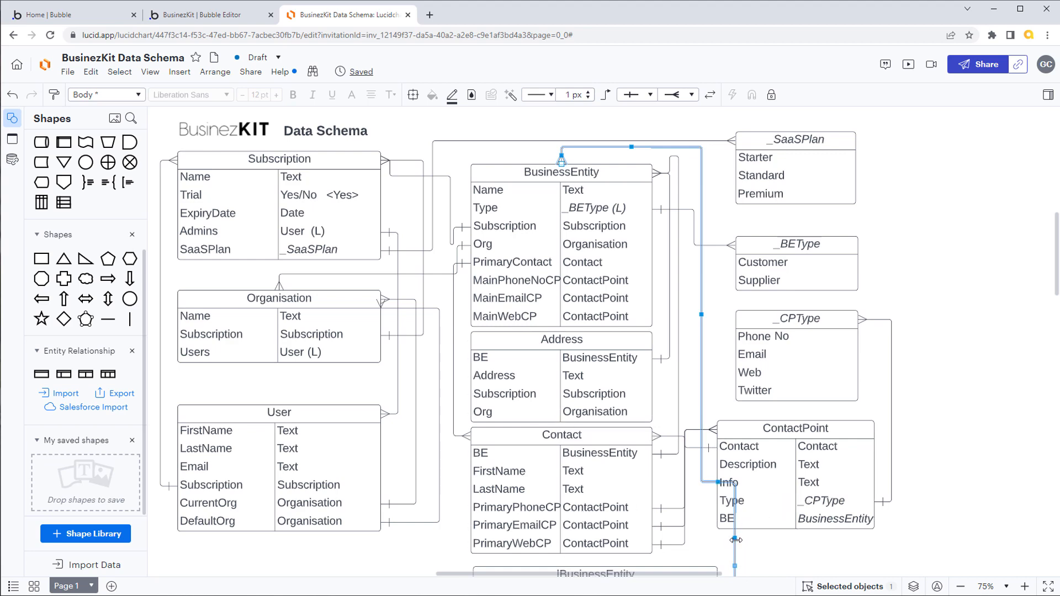
left_click_drag(735, 538, 701, 539)
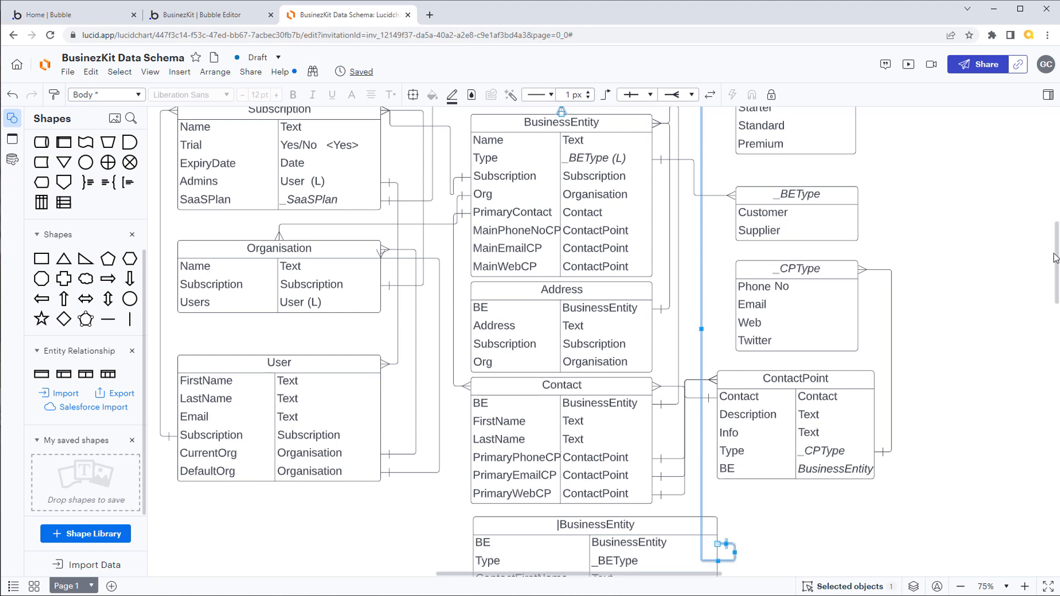
Step: Review the whole schema diagram, comparing the |BusinessEntity fields with those of the BusinessEntity, Contact and ContactPoint tables
left_click_drag(1058, 254, 1057, 298)
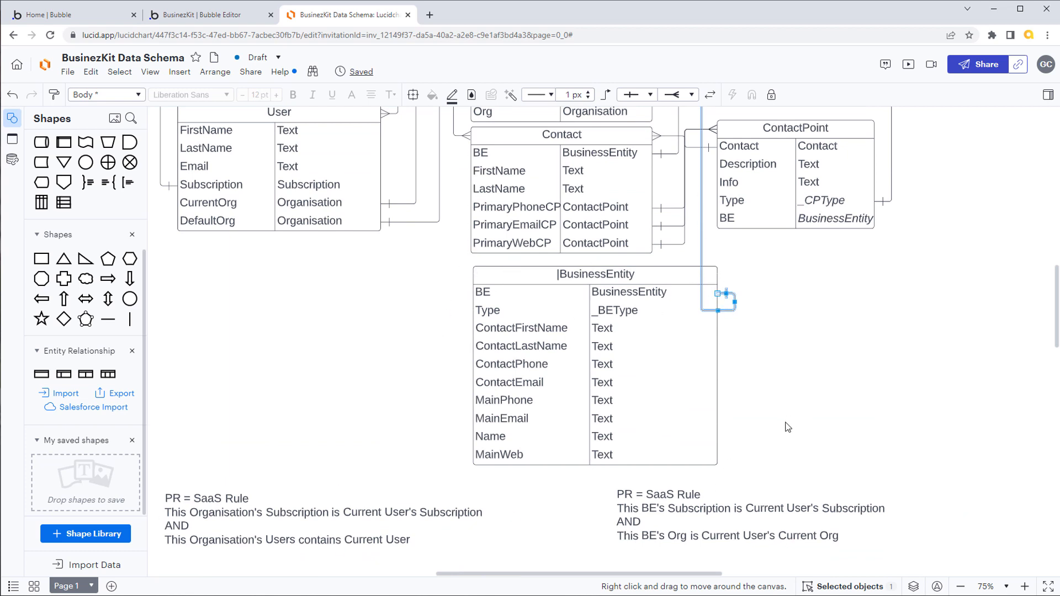
scroll(1056, 310, "up", 3)
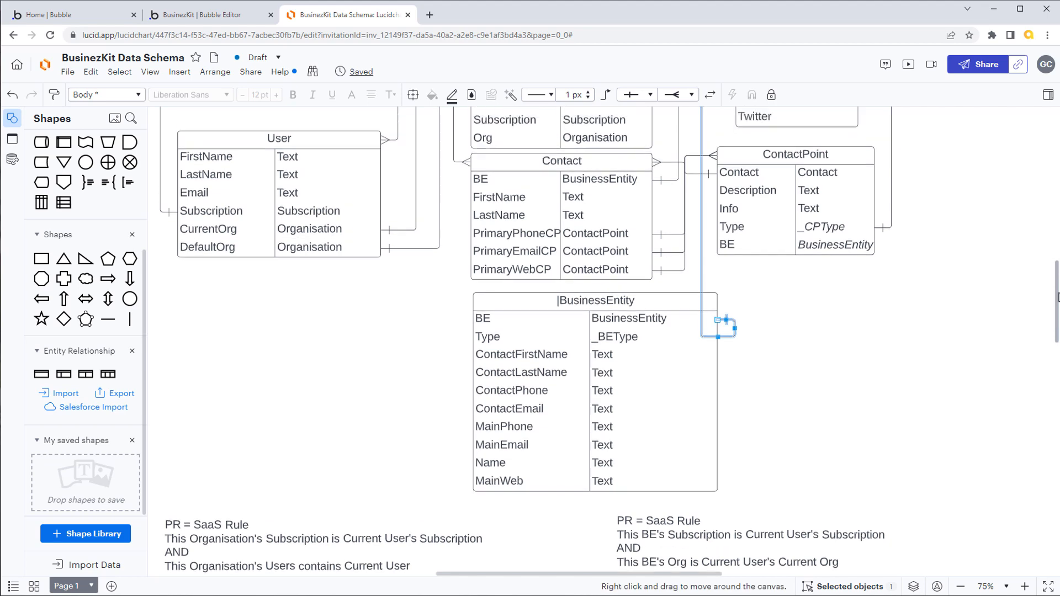
scroll(1056, 309, "down", 4)
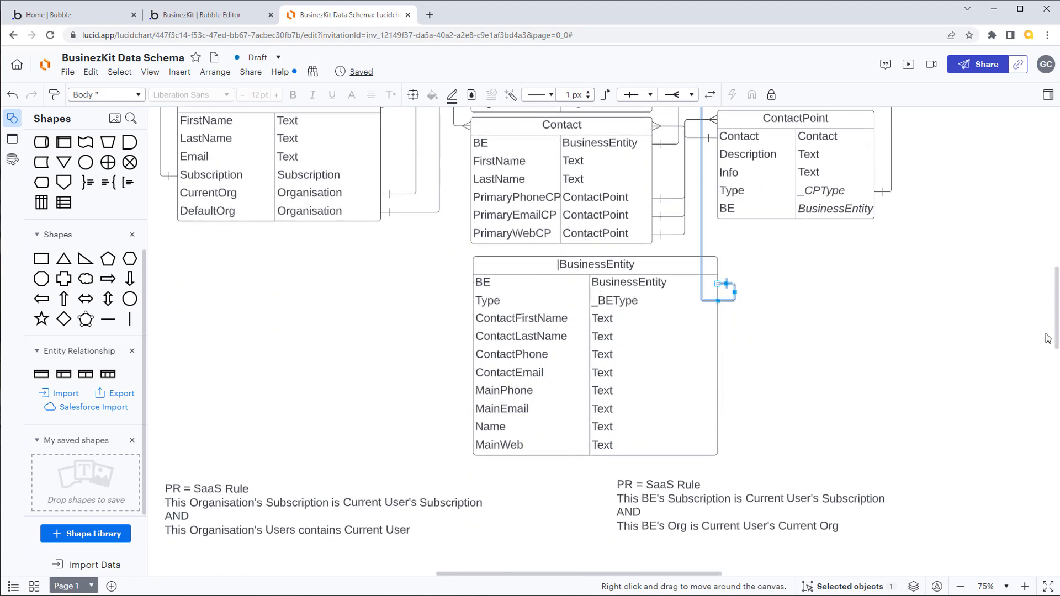
scroll(552, 248, "up", 4)
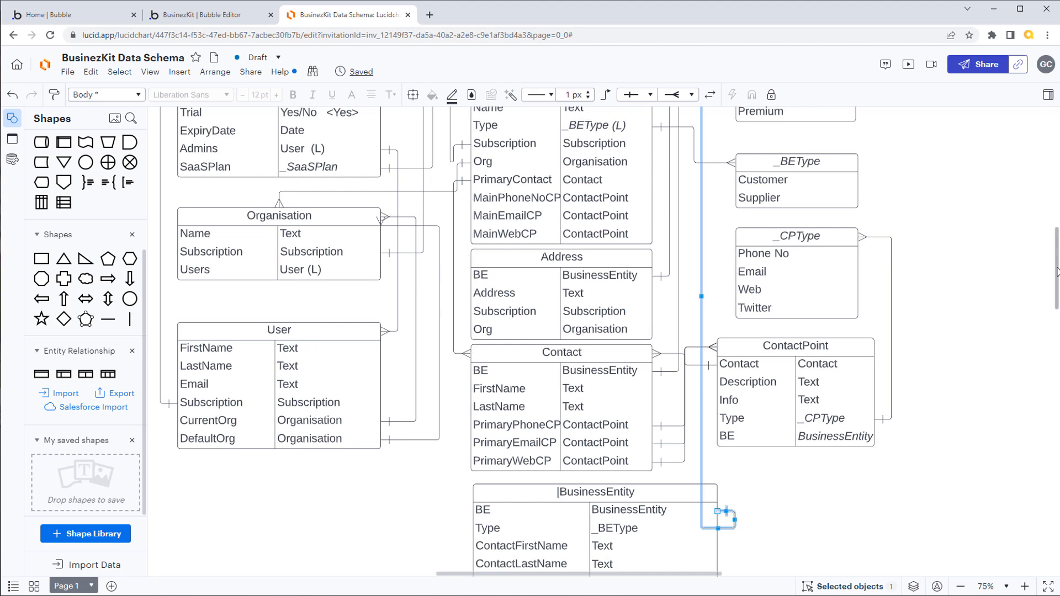
scroll(1058, 303, "down", 1)
scroll(1057, 303, "down", 3)
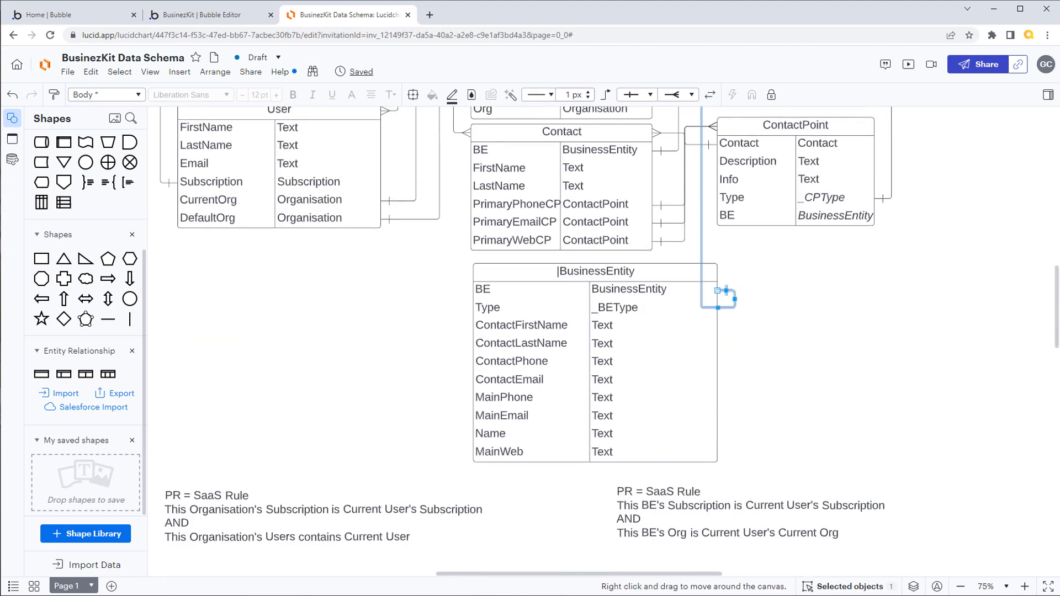
scroll(1057, 295, "up", 7)
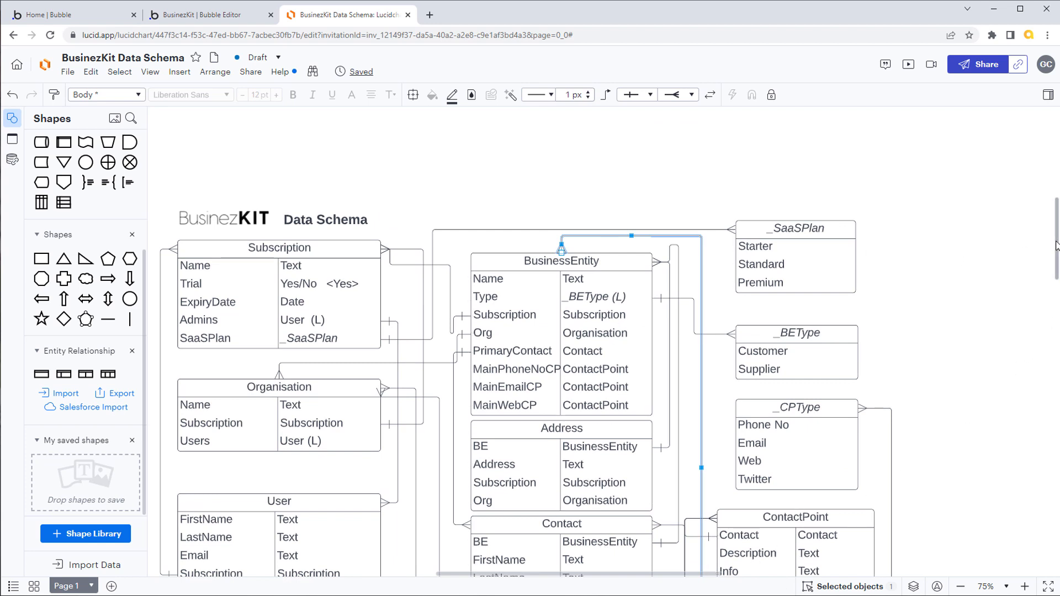
scroll(1057, 246, "down", 3)
scroll(1056, 268, "down", 1)
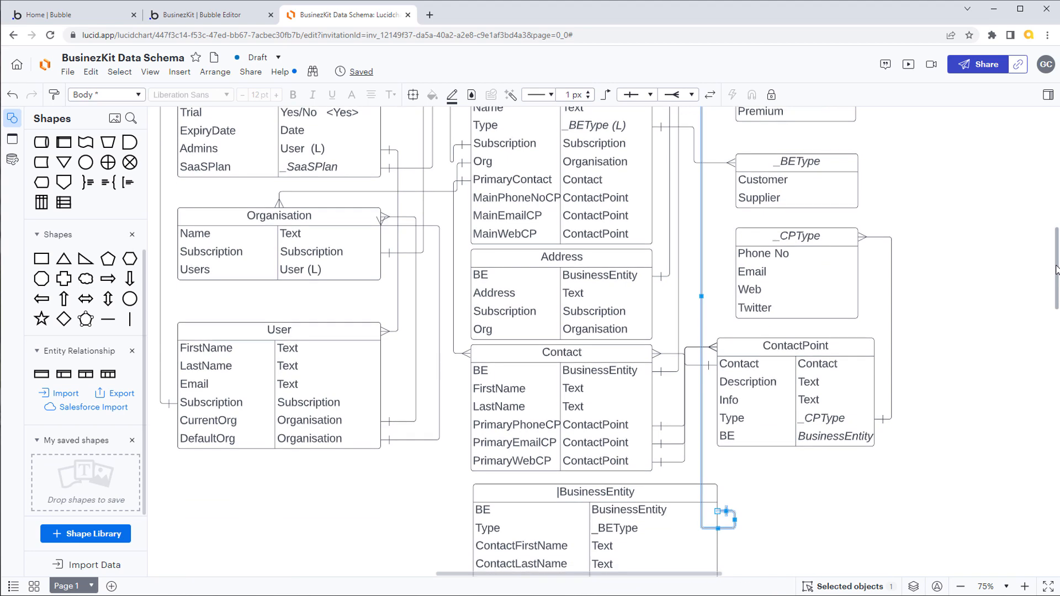
scroll(1056, 269, "down", 5)
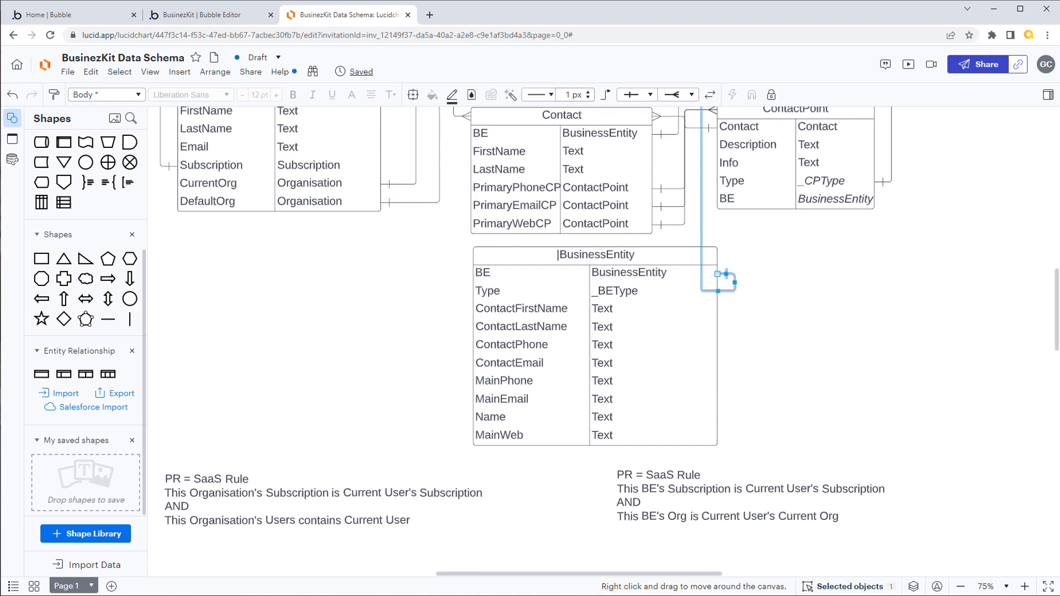
scroll(1056, 314, "up", 8)
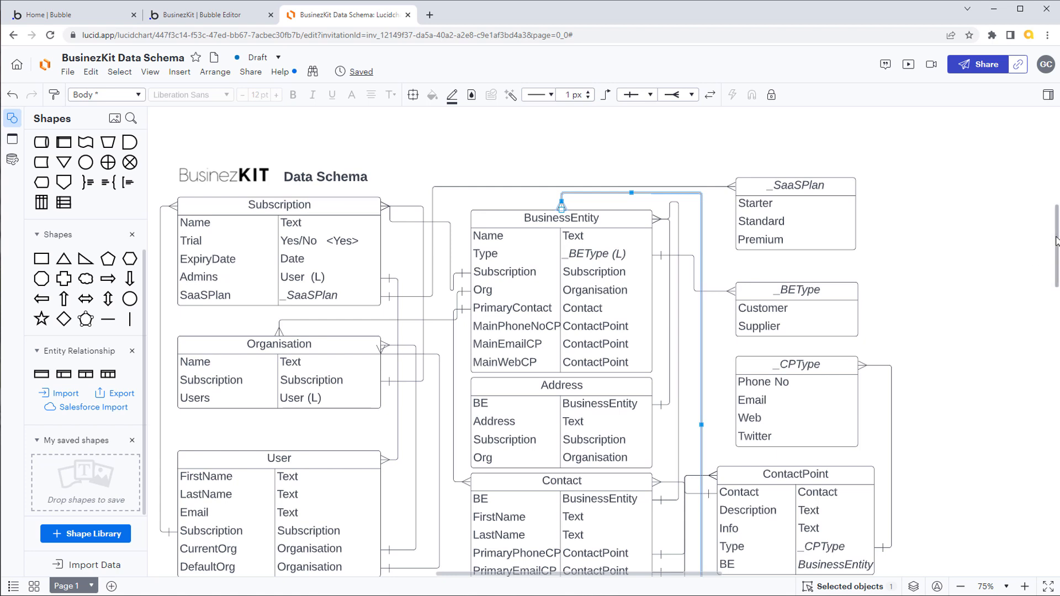
left_click_drag(1056, 241, 1058, 255)
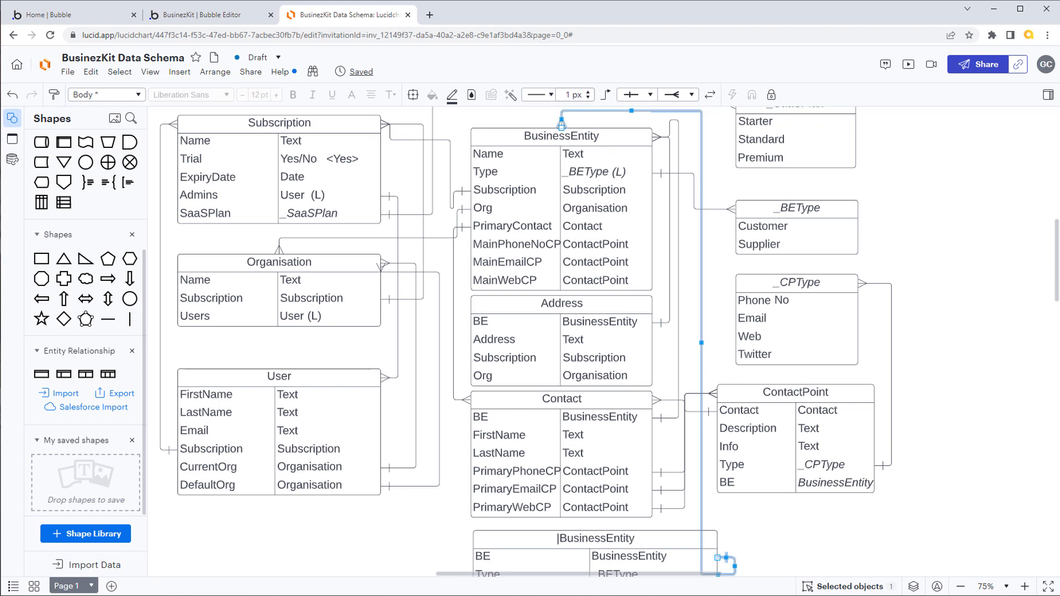
scroll(1057, 259, "down", 1)
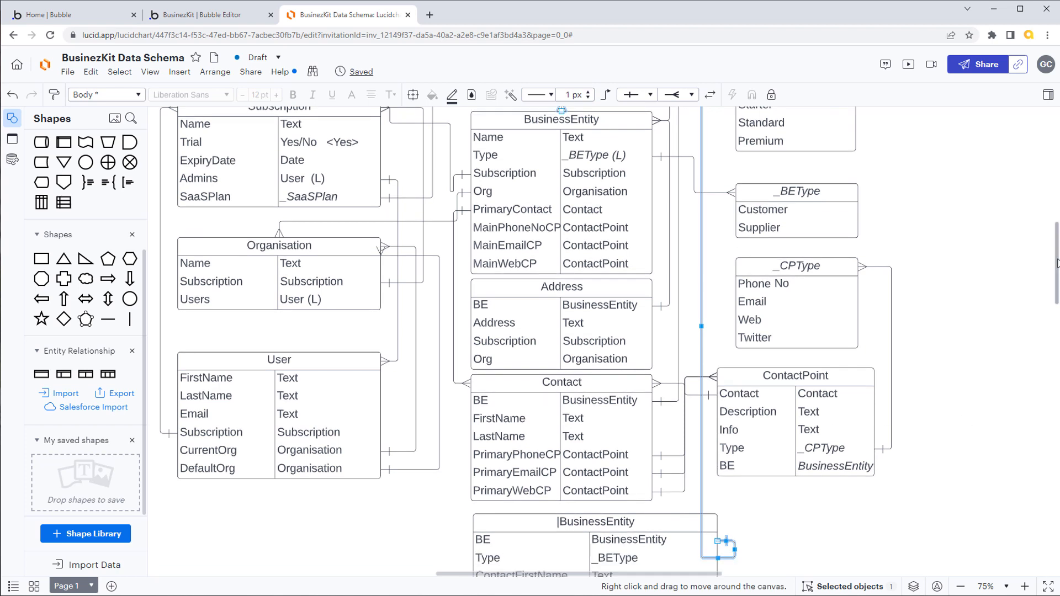
scroll(1057, 260, "up", 2)
scroll(1057, 257, "up", 1)
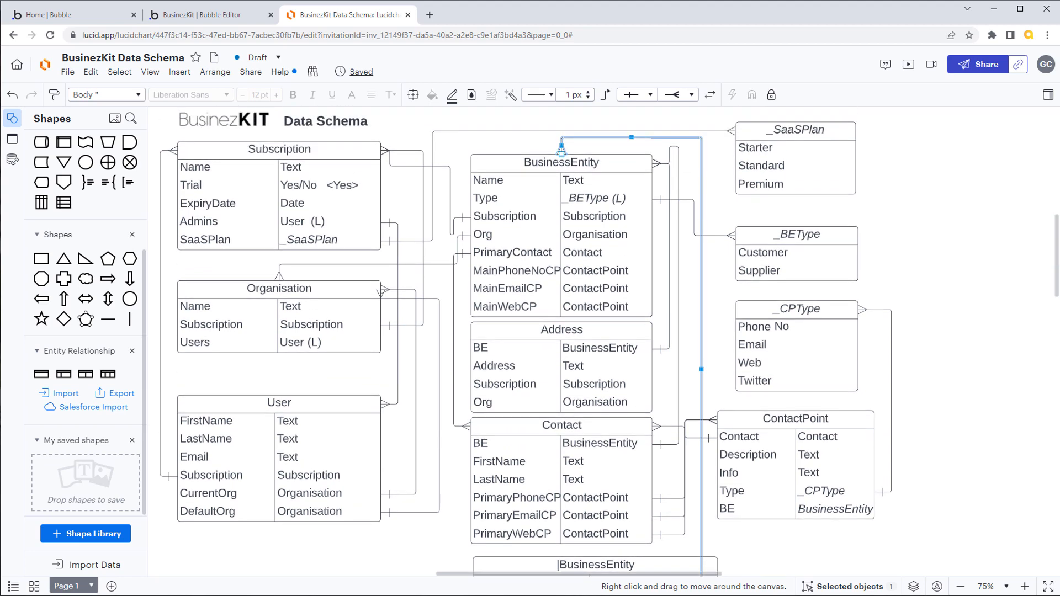